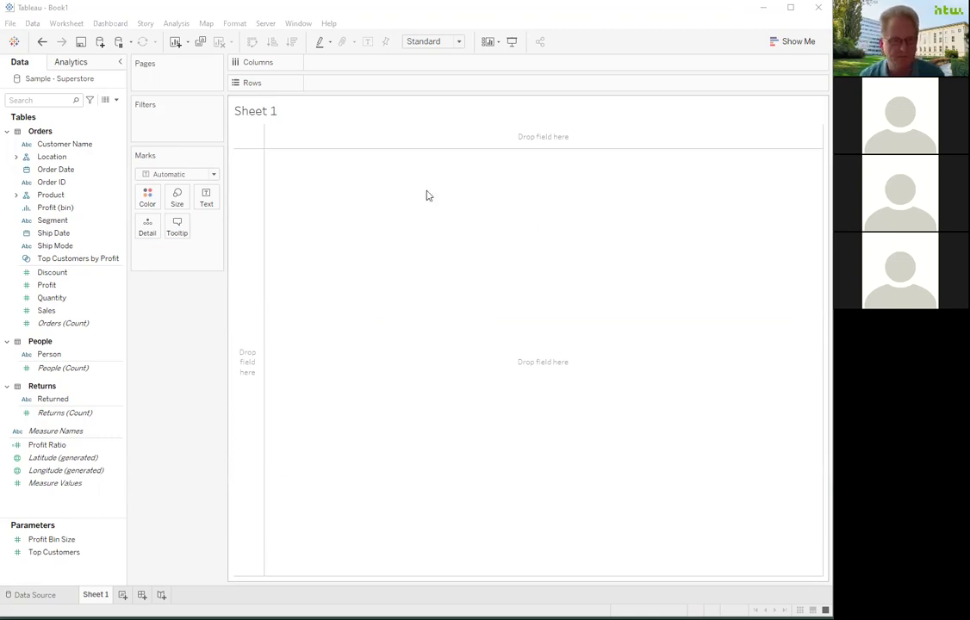
# Build a horizontal bar chart of Sales by product Category and swap its rows and columns to make the bars vertical
pyautogui.click(15, 196)
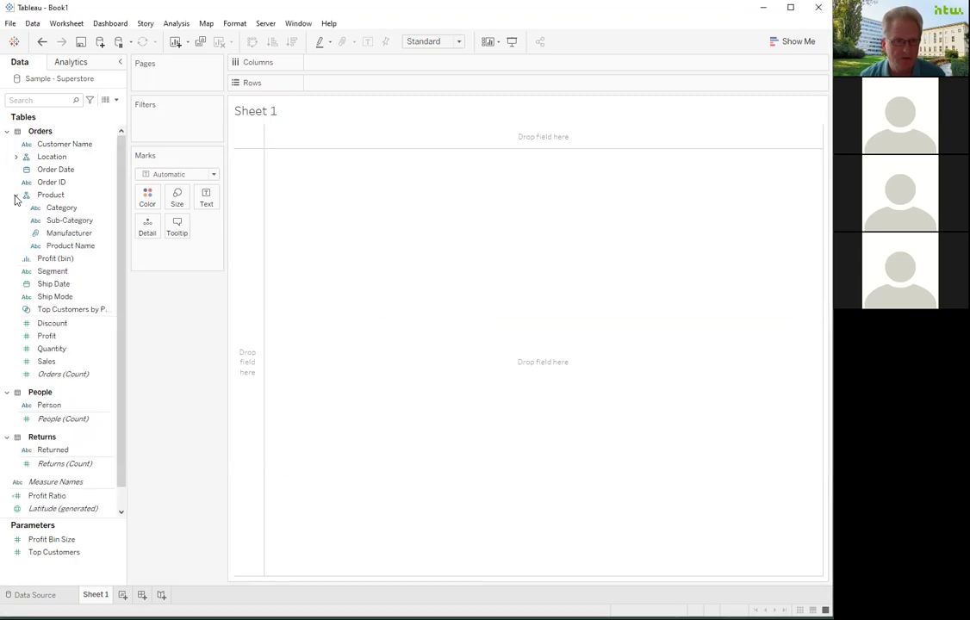
pyautogui.doubleClick(62, 209)
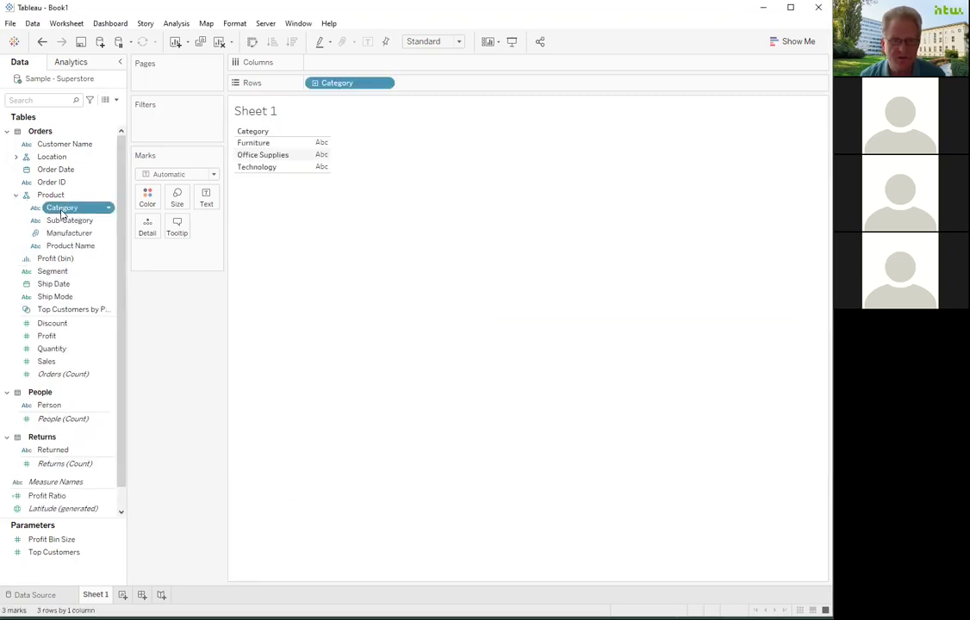
pyautogui.doubleClick(47, 362)
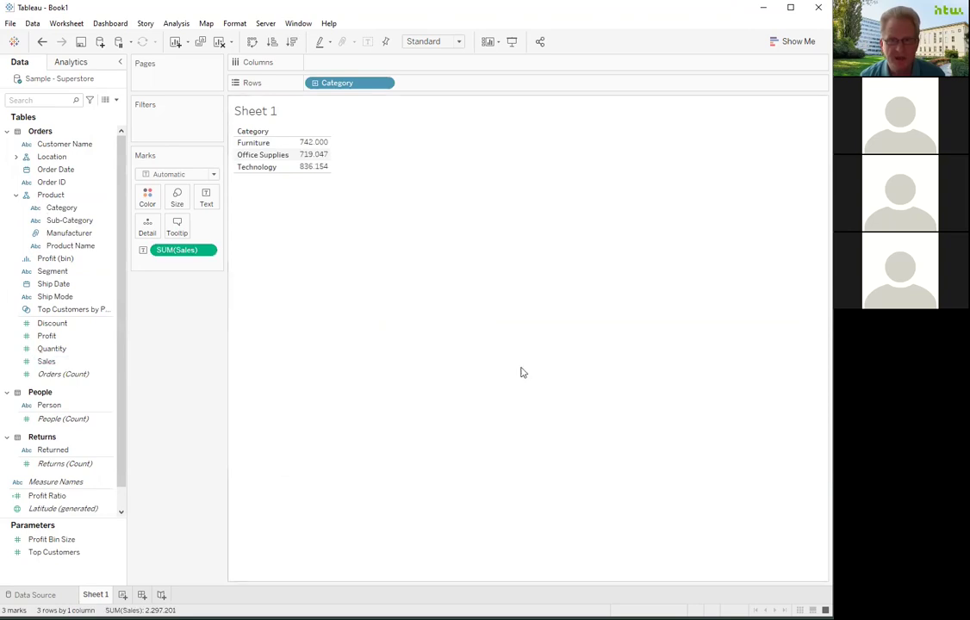
pyautogui.click(790, 40)
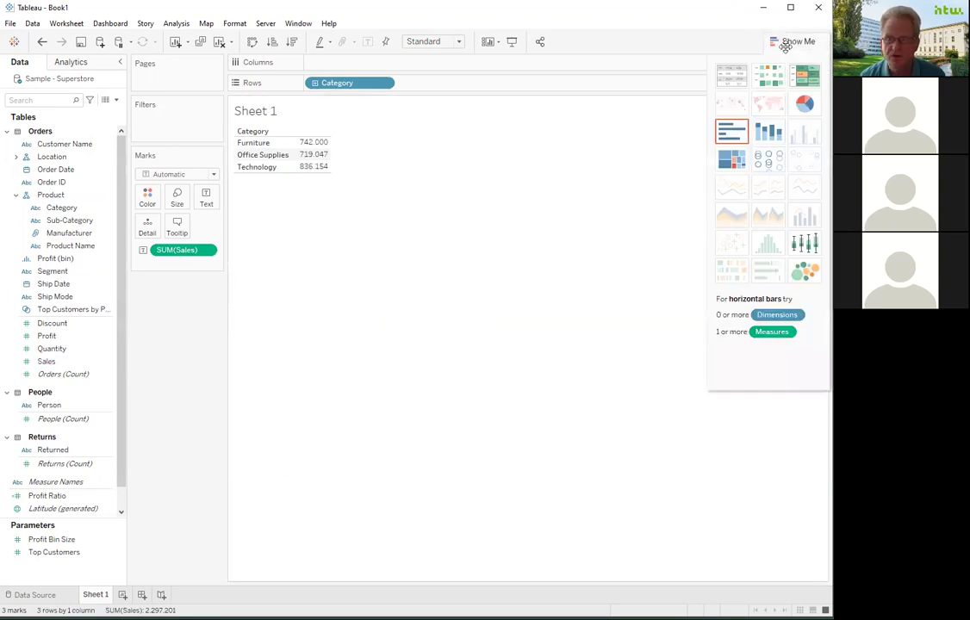
pyautogui.click(733, 133)
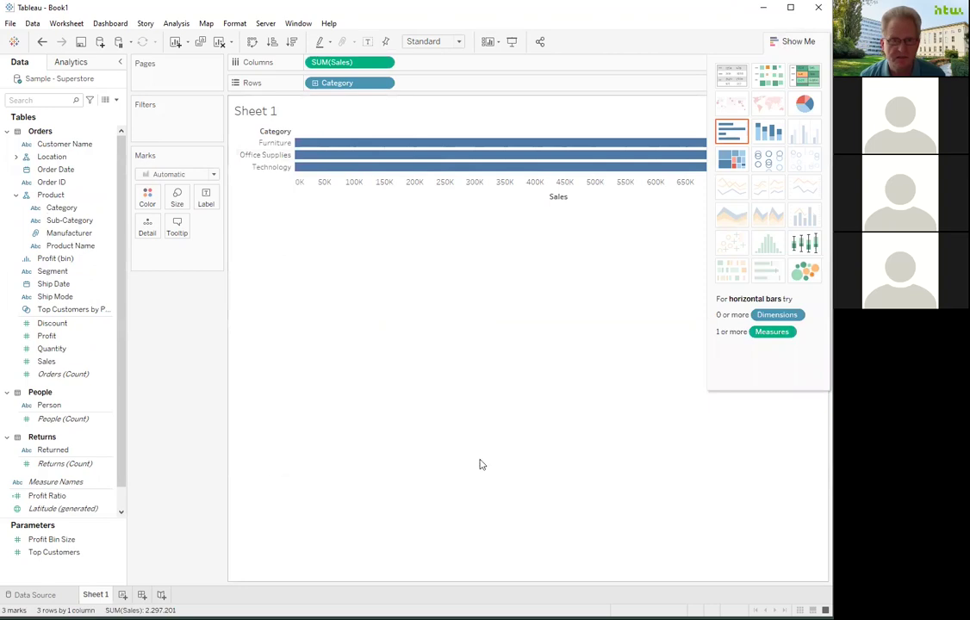
pyautogui.click(252, 42)
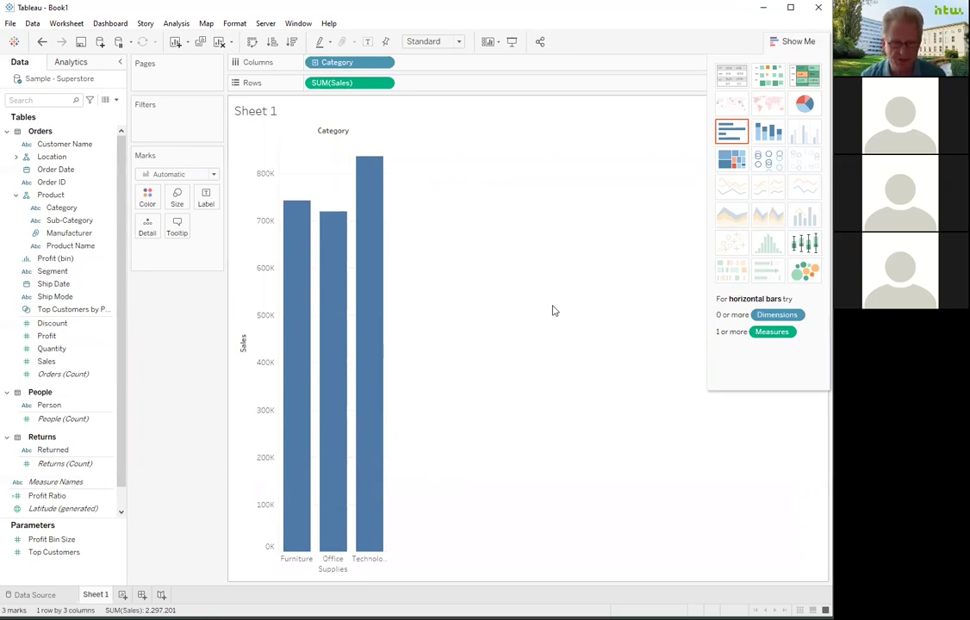
# Rename the worksheet as SalesByCat
pyautogui.rightClick(90, 595)
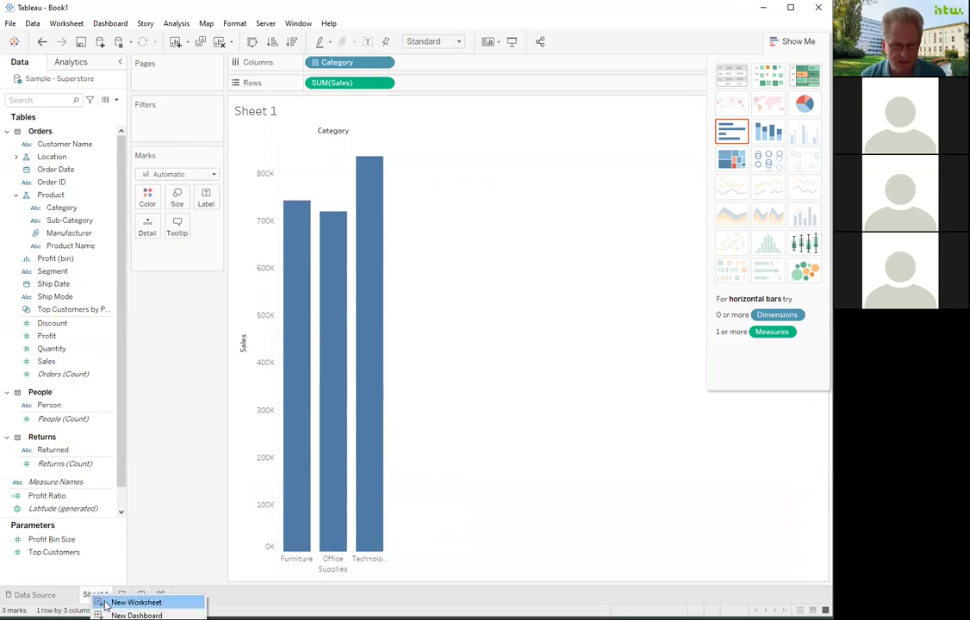
pyautogui.click(129, 618)
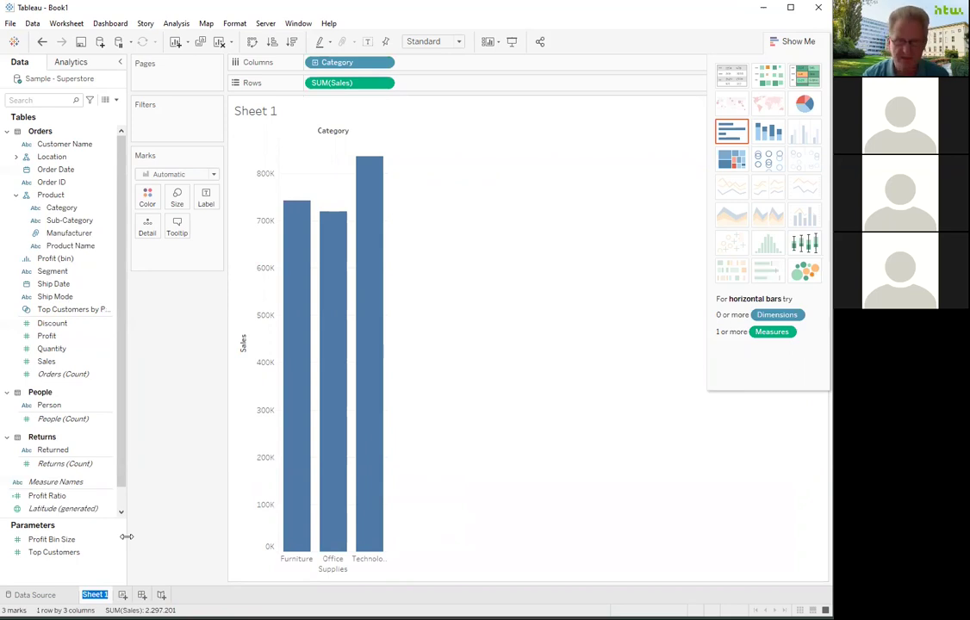
pyautogui.write('Sale')
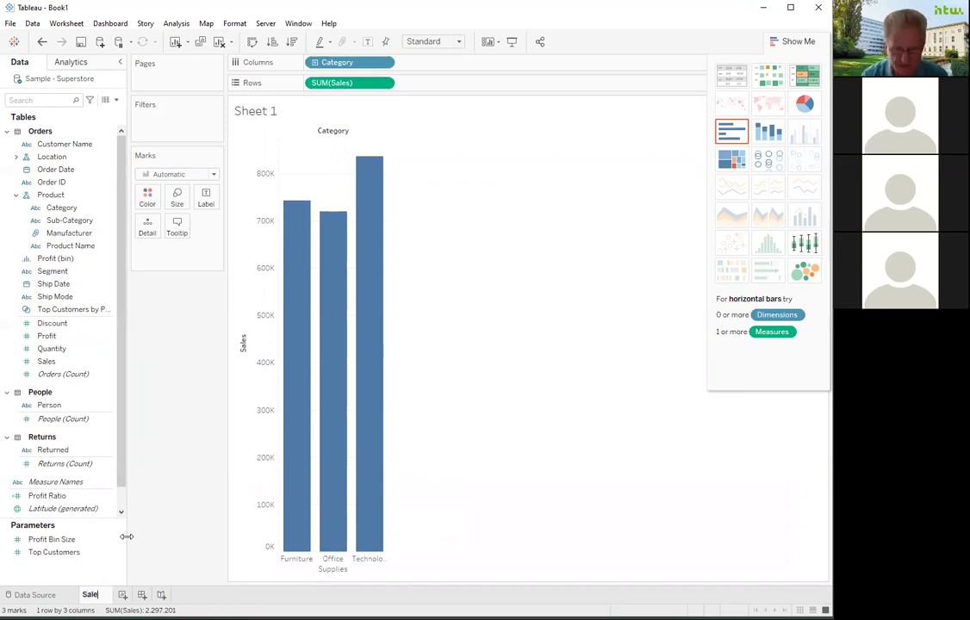
pyautogui.write('sB')
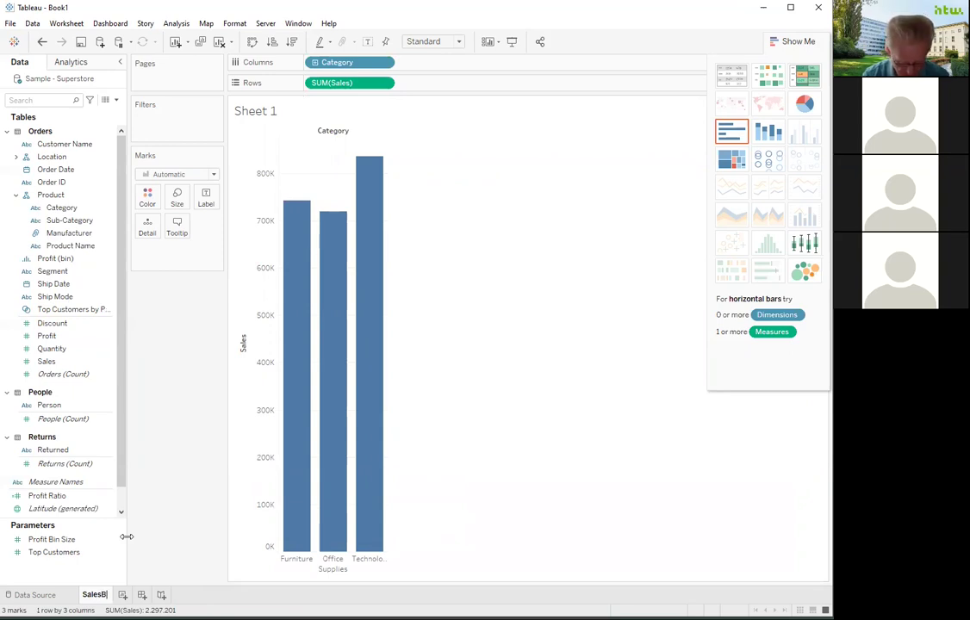
pyautogui.write('y')
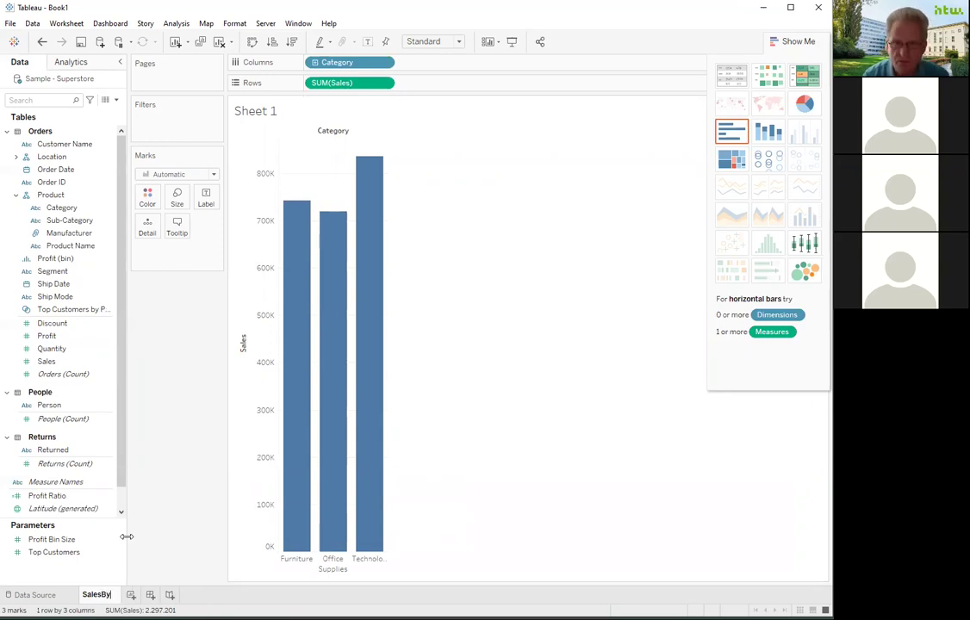
pyautogui.write('Cat')
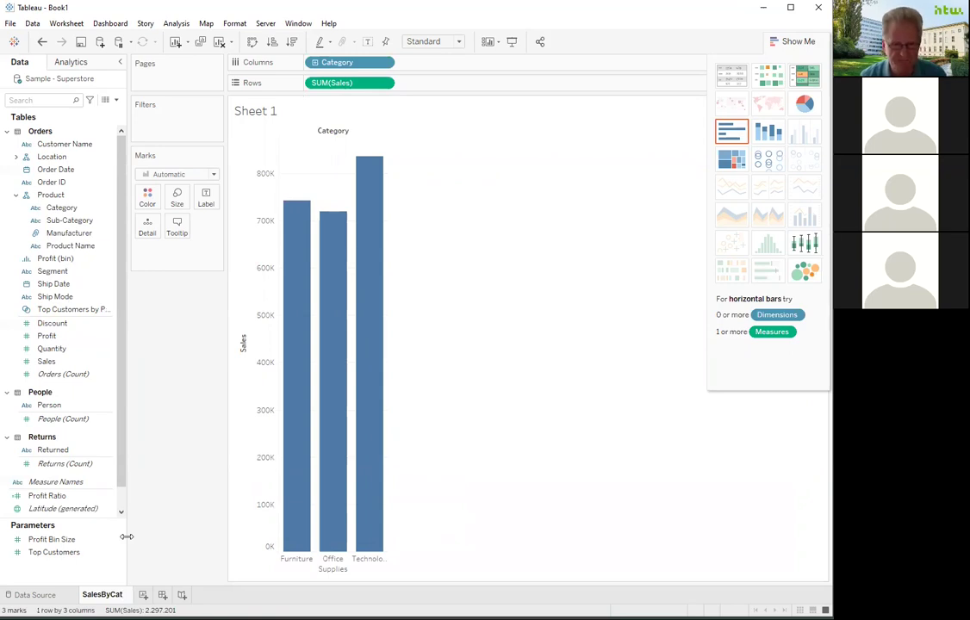
pyautogui.press('Return')
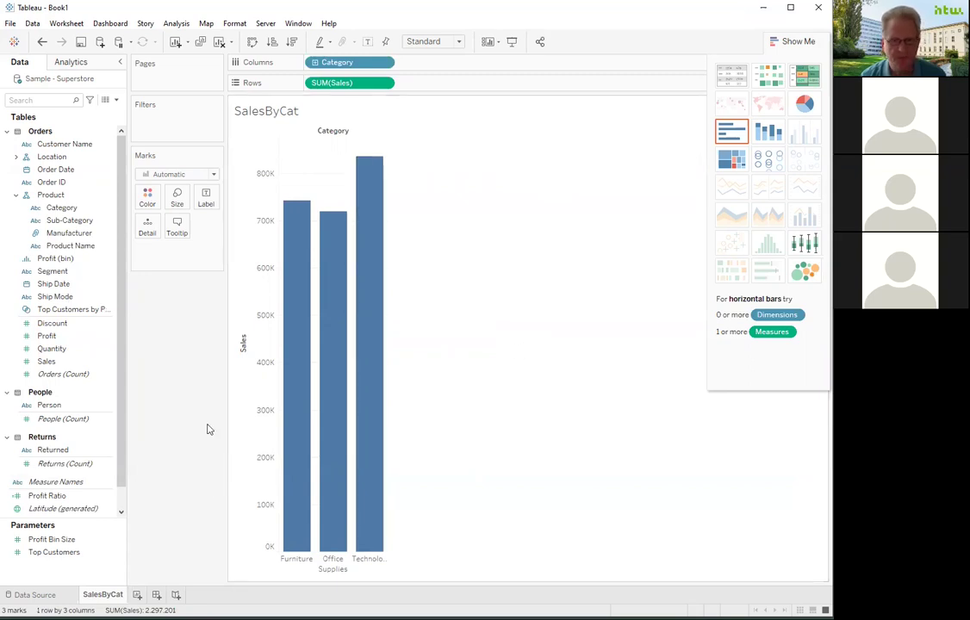
# Add a new worksheet with a vertical bar chart of Sales by Order Date year
pyautogui.click(137, 594)
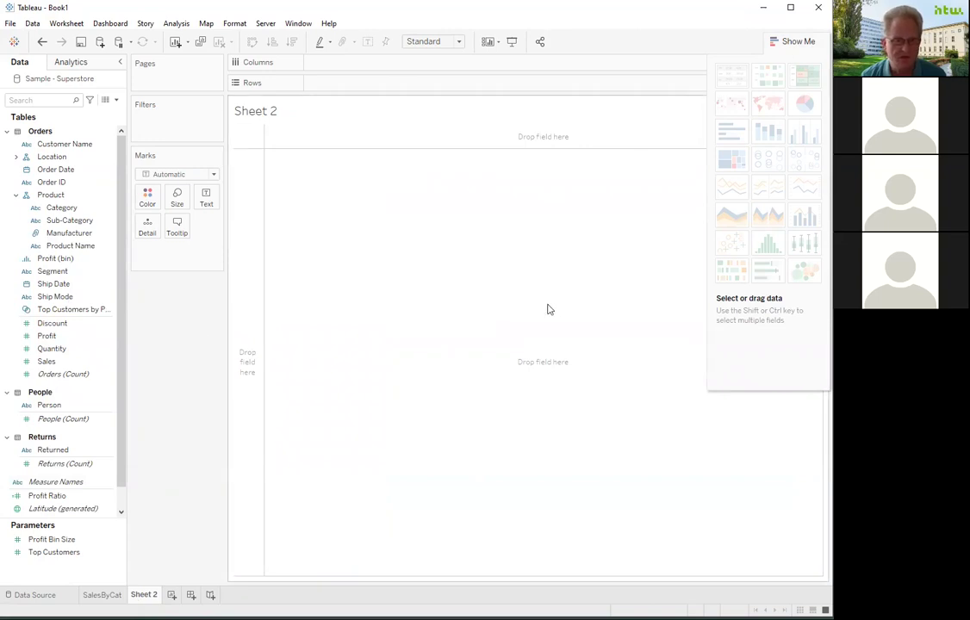
pyautogui.doubleClick(65, 170)
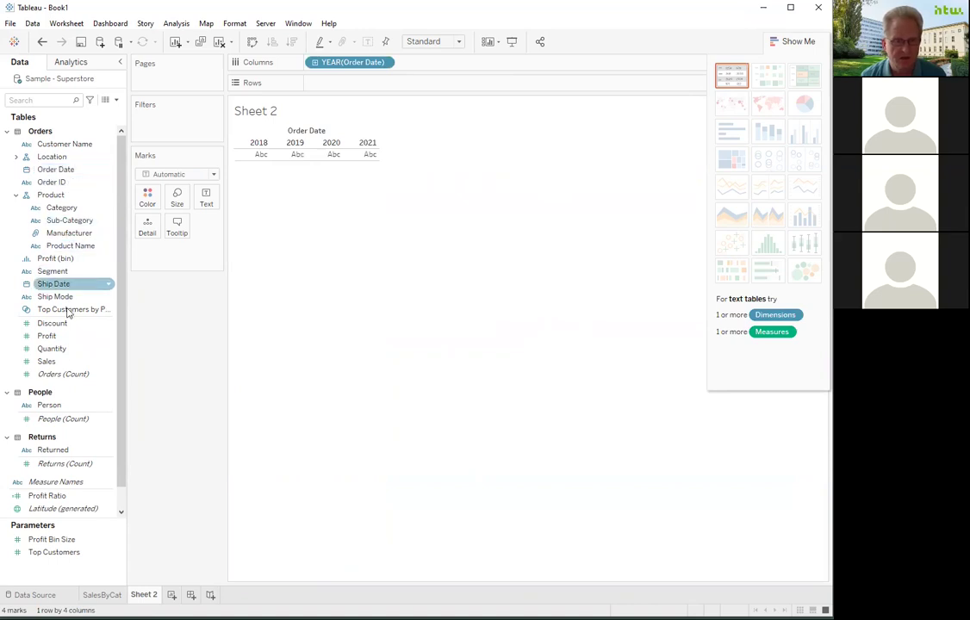
pyautogui.doubleClick(50, 362)
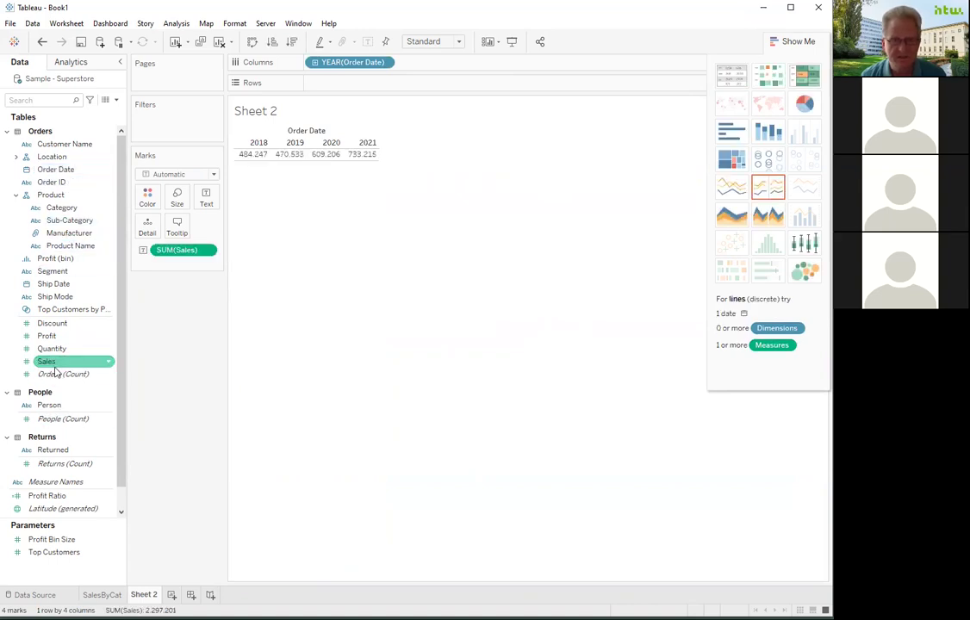
pyautogui.click(730, 131)
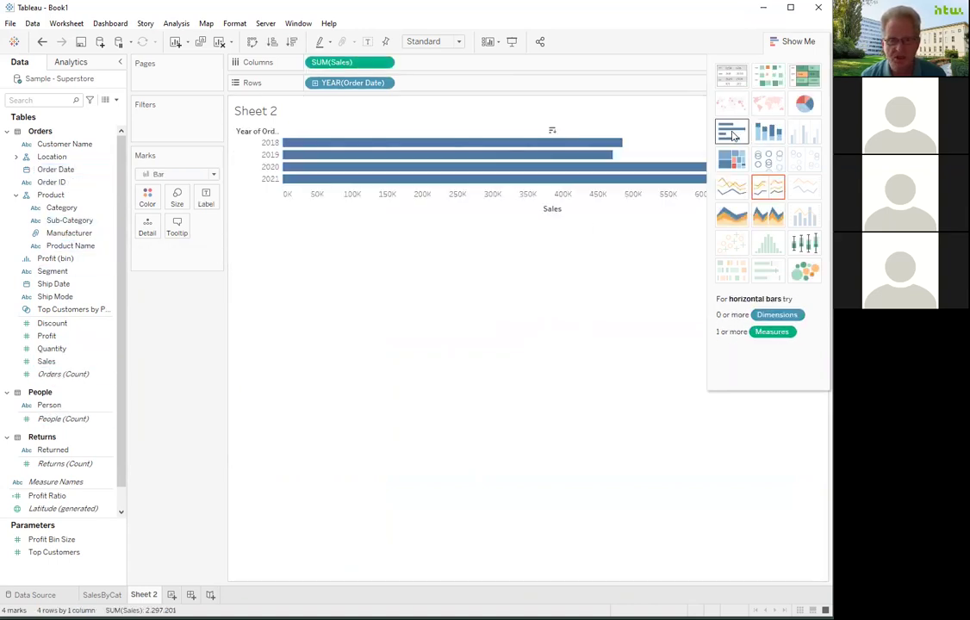
pyautogui.click(251, 42)
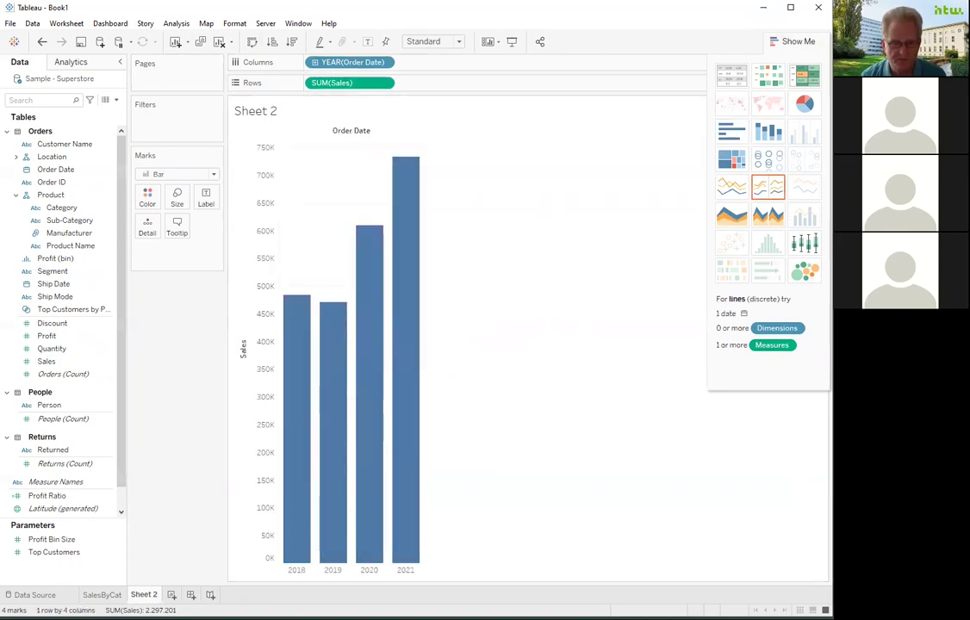
# Rename the yearly sales worksheet as SalesByYear
pyautogui.rightClick(146, 596)
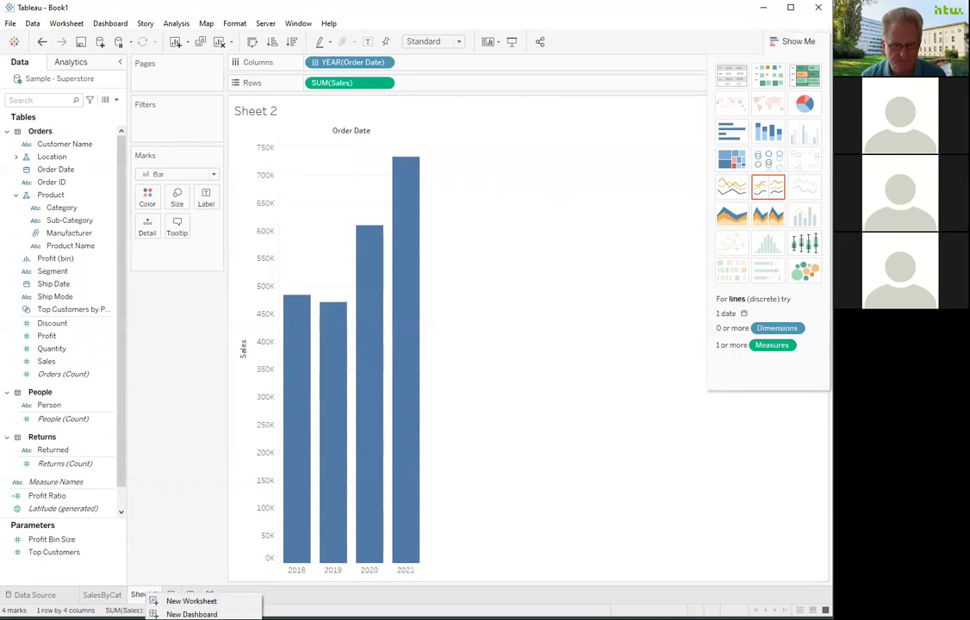
pyautogui.doubleClick(144, 595)
pyautogui.write('SalesByYear')
pyautogui.press('Return')
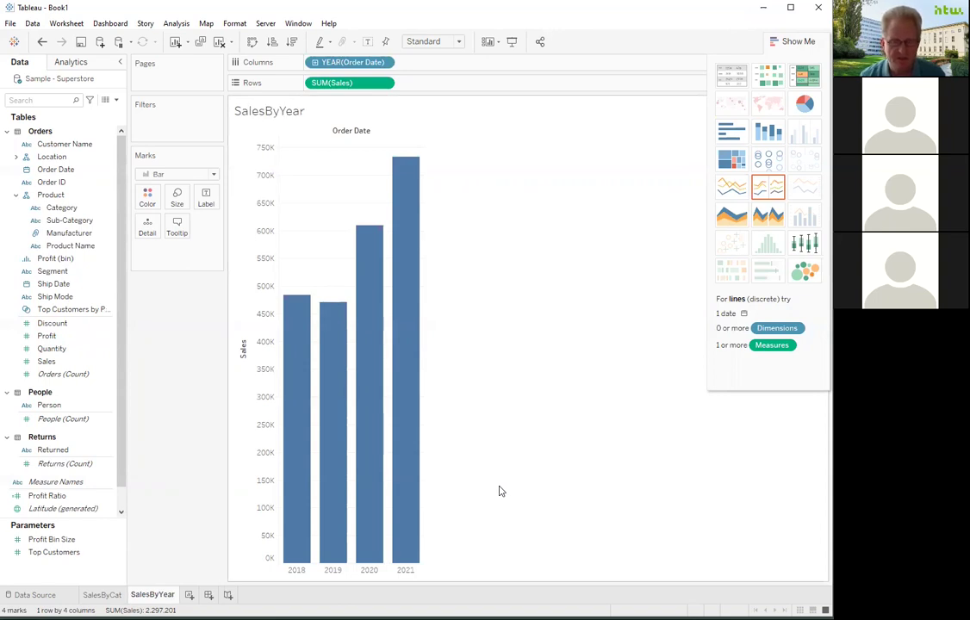
# Add a new worksheet and plot the State field from Location as a symbol map
pyautogui.click(207, 594)
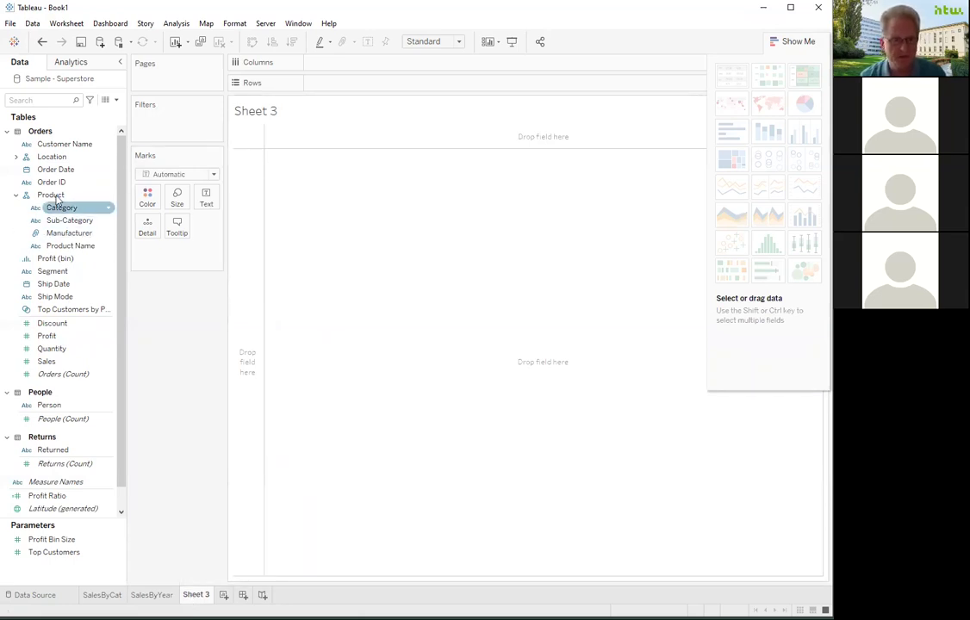
pyautogui.click(15, 158)
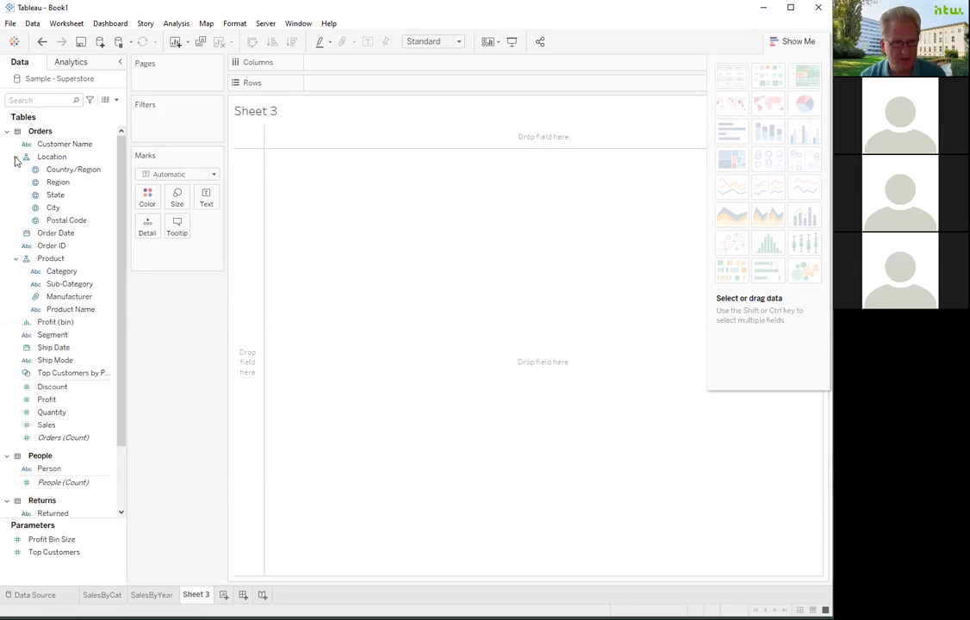
pyautogui.click(58, 196)
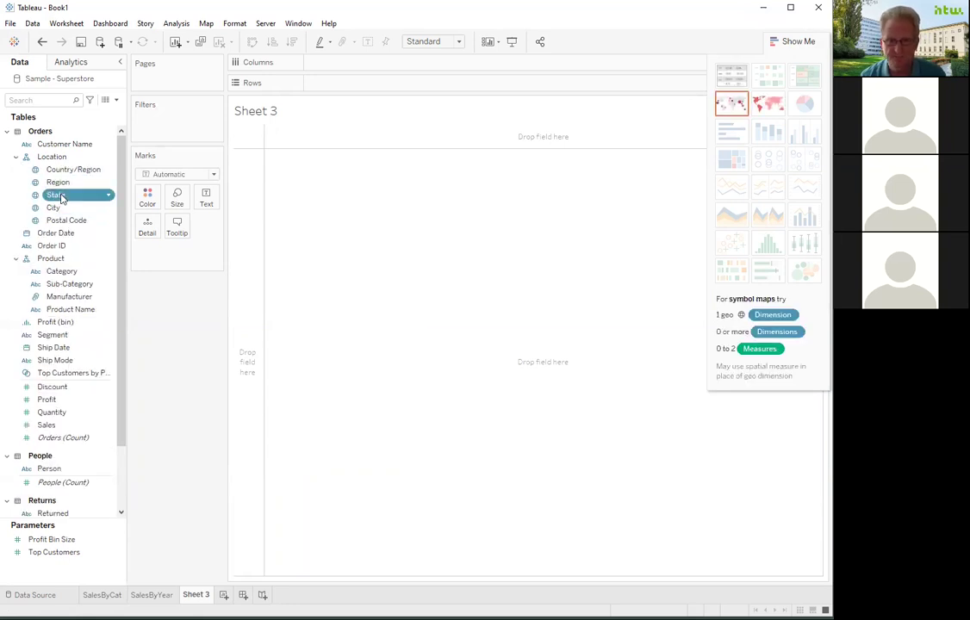
pyautogui.doubleClick(60, 198)
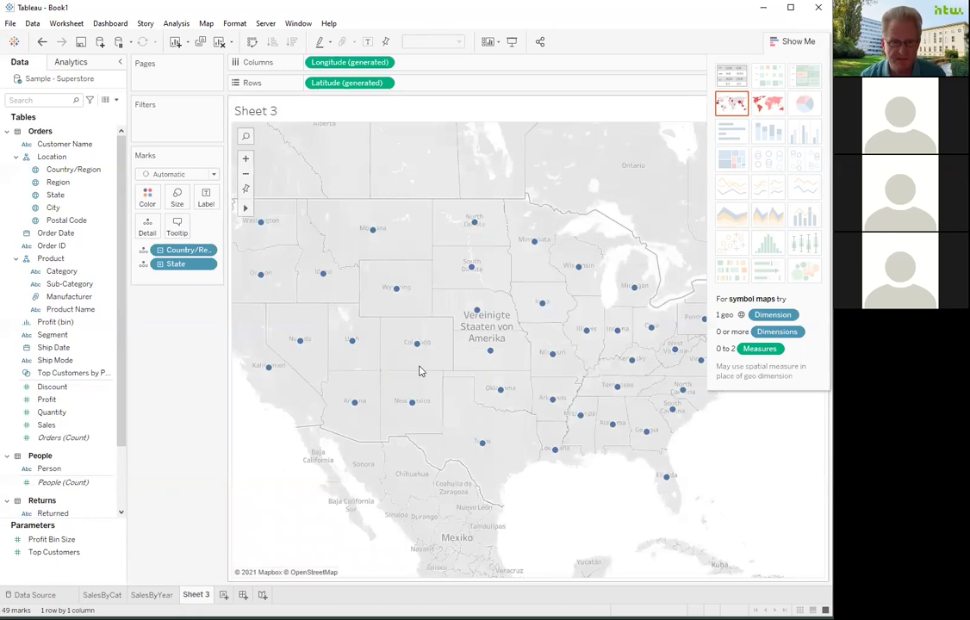
# Label each state on the map with its Sales and color the states by Sales
pyautogui.click(48, 425)
pyautogui.moveTo(60, 428); pyautogui.dragTo(206, 202)
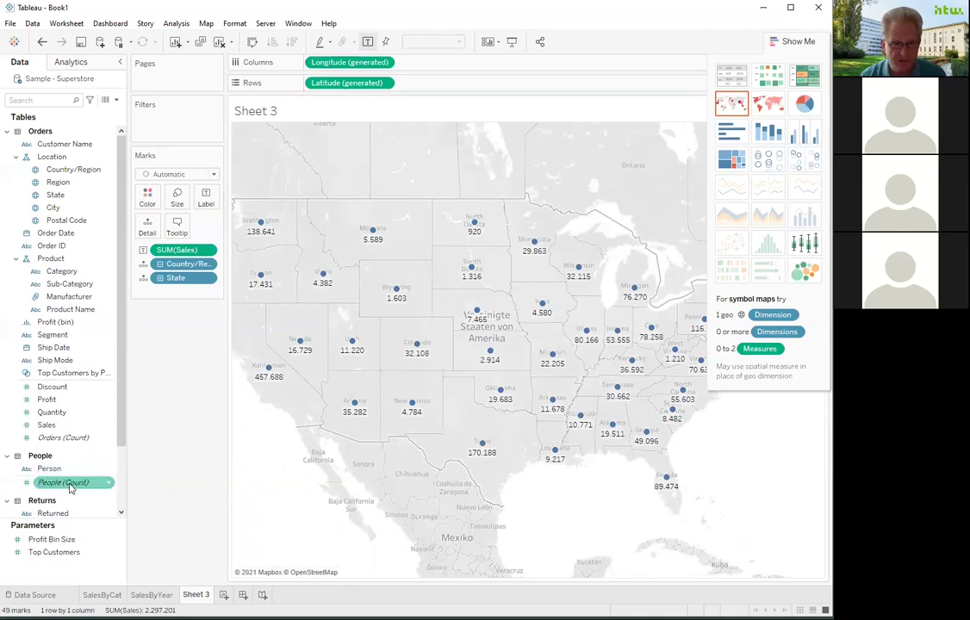
pyautogui.moveTo(48, 425); pyautogui.dragTo(149, 200)
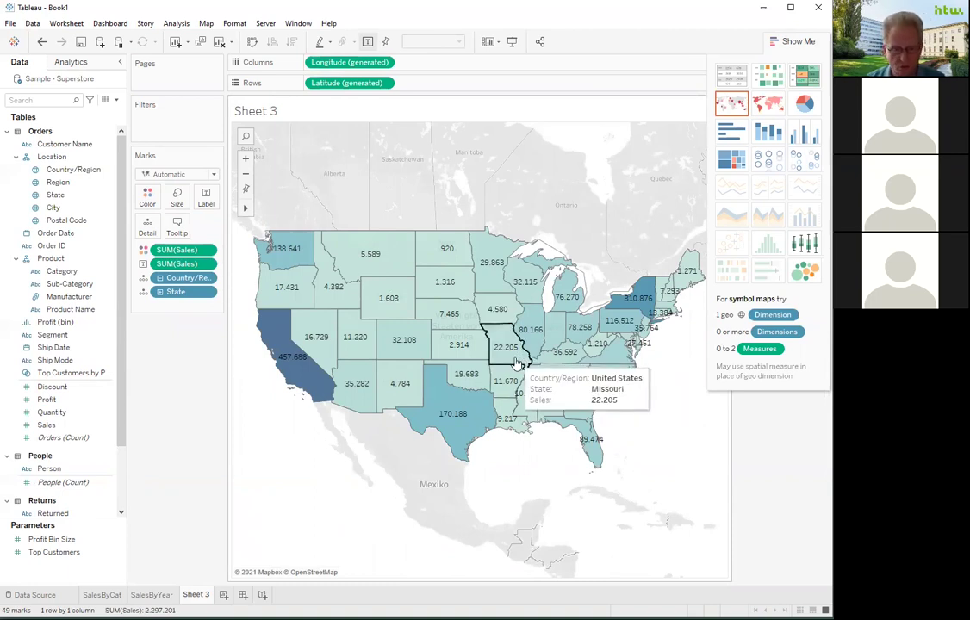
# Rename the map worksheet as SalesByState
pyautogui.rightClick(192, 597)
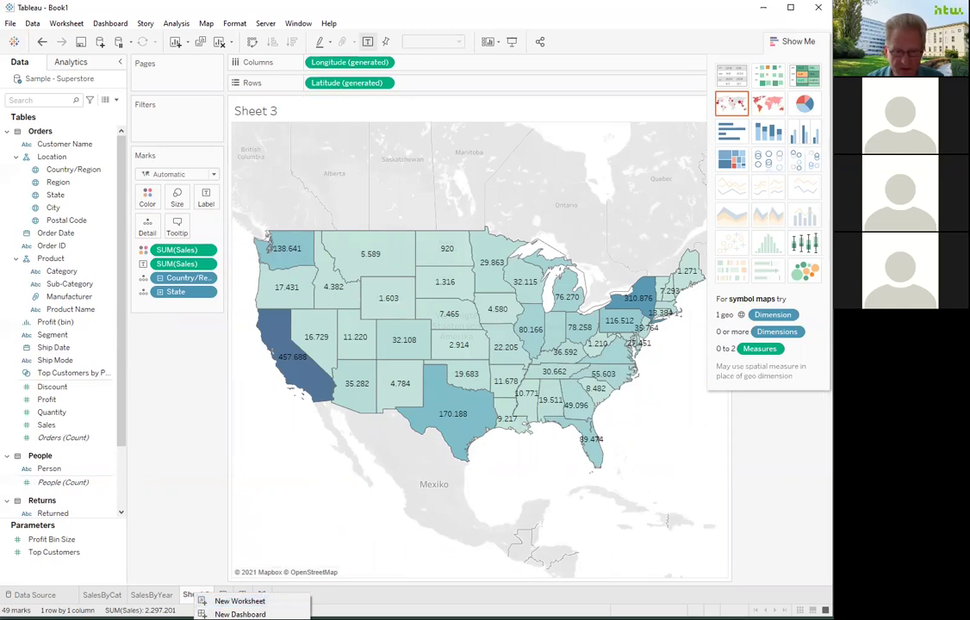
pyautogui.doubleClick(192, 595)
pyautogui.write('SalesByState')
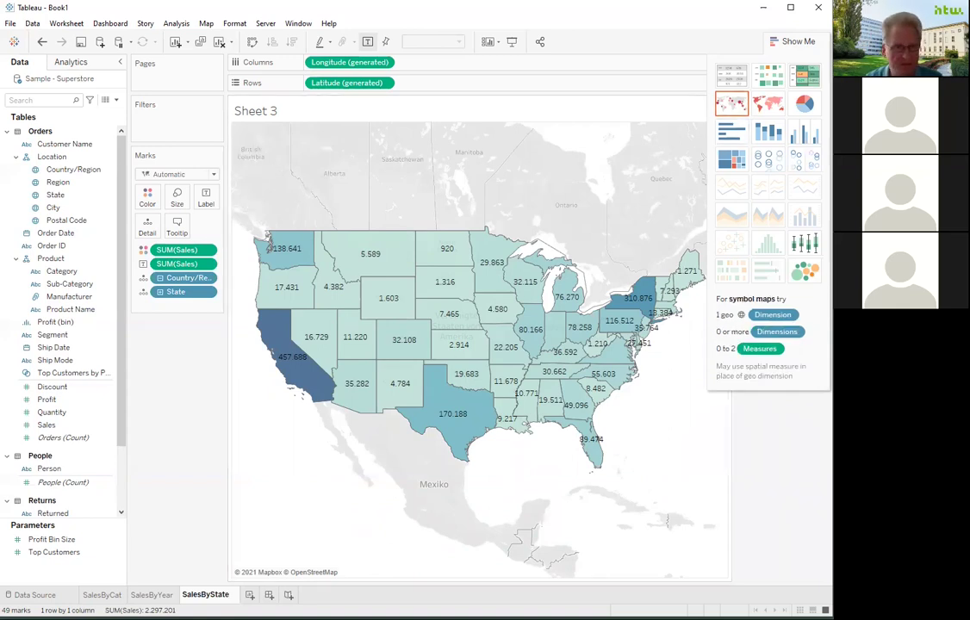
# Add a new worksheet that shows the total Sales as a single text value
pyautogui.click(249, 595)
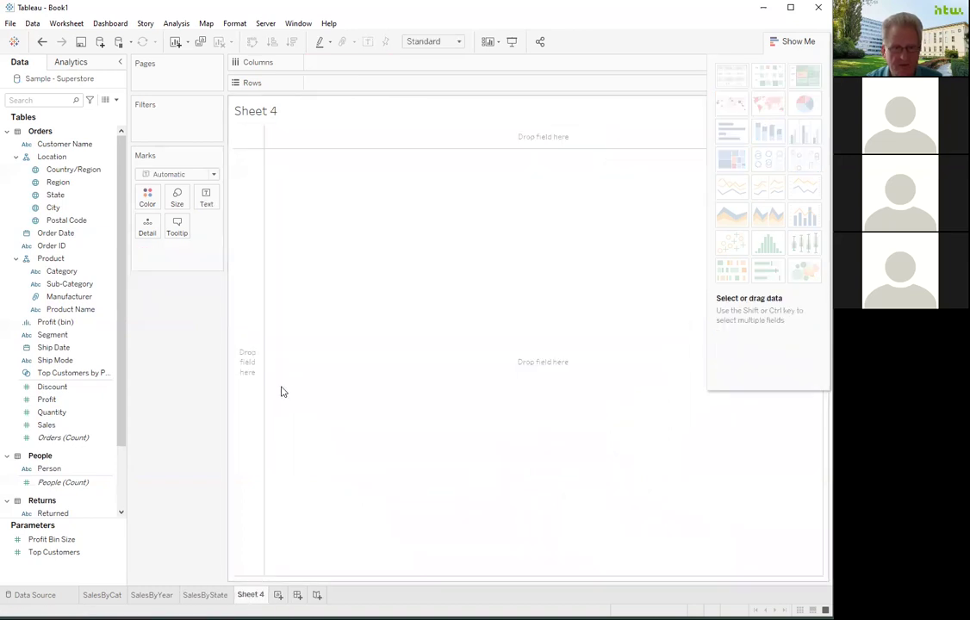
pyautogui.moveTo(63, 438); pyautogui.dragTo(334, 296)
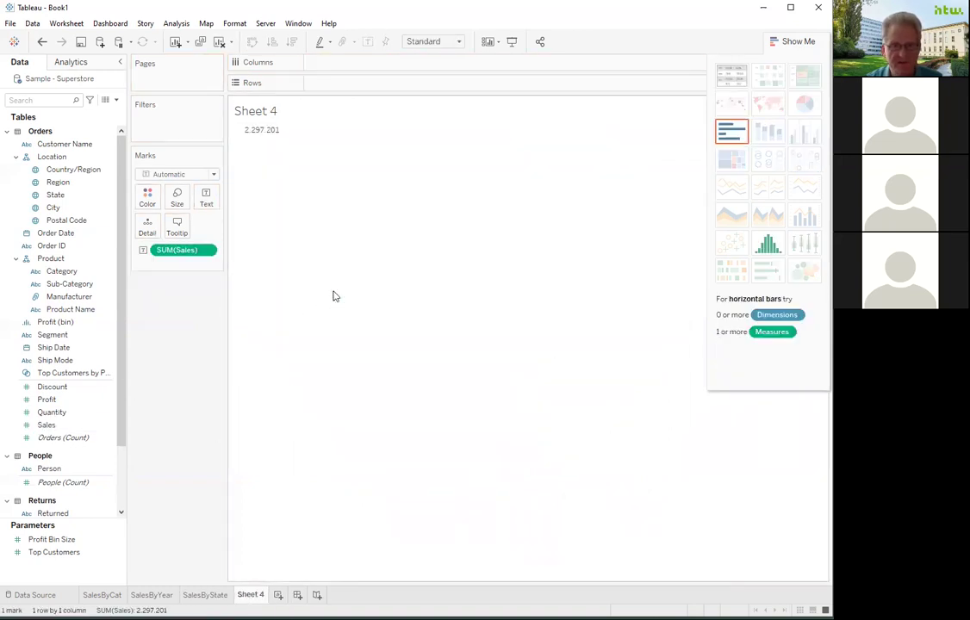
# Replace the sheet name placeholder in the new worksheet's title with "Overall"
pyautogui.moveTo(265, 140)
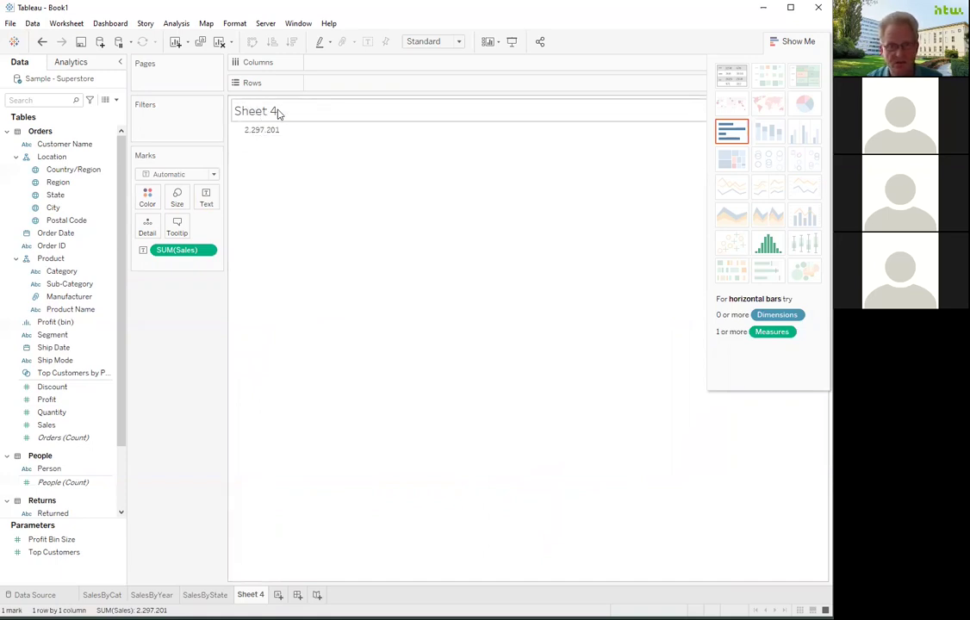
pyautogui.doubleClick(271, 115)
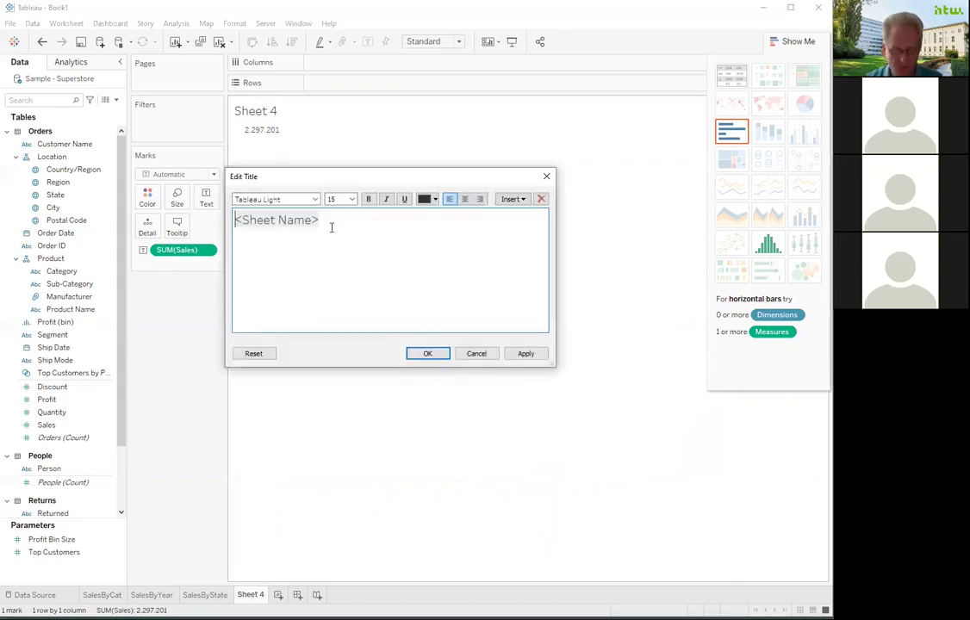
pyautogui.write('Overall')
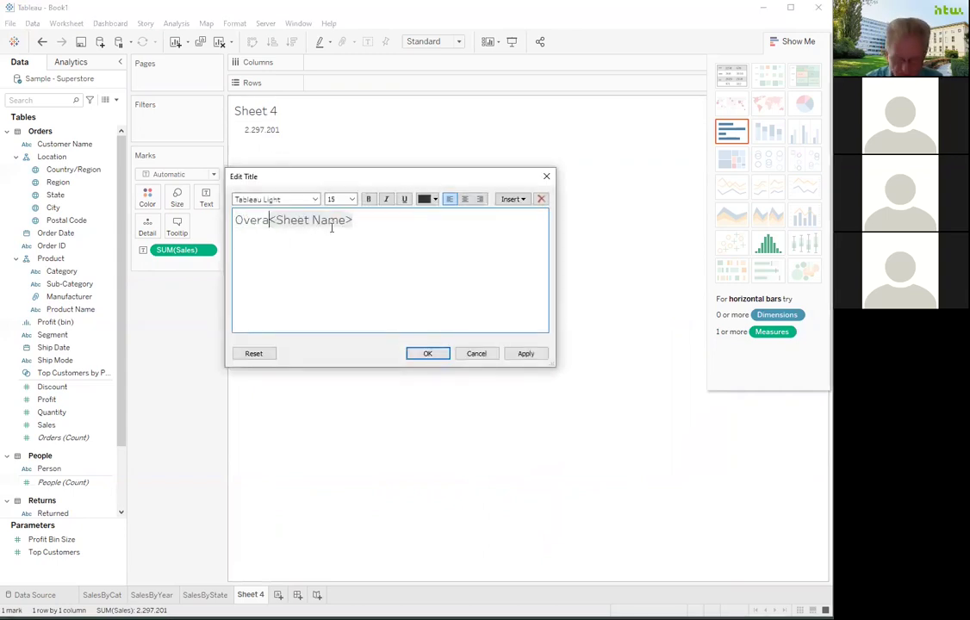
pyautogui.moveTo(366, 220); pyautogui.dragTo(281, 221)
pyautogui.press('BackSpace')
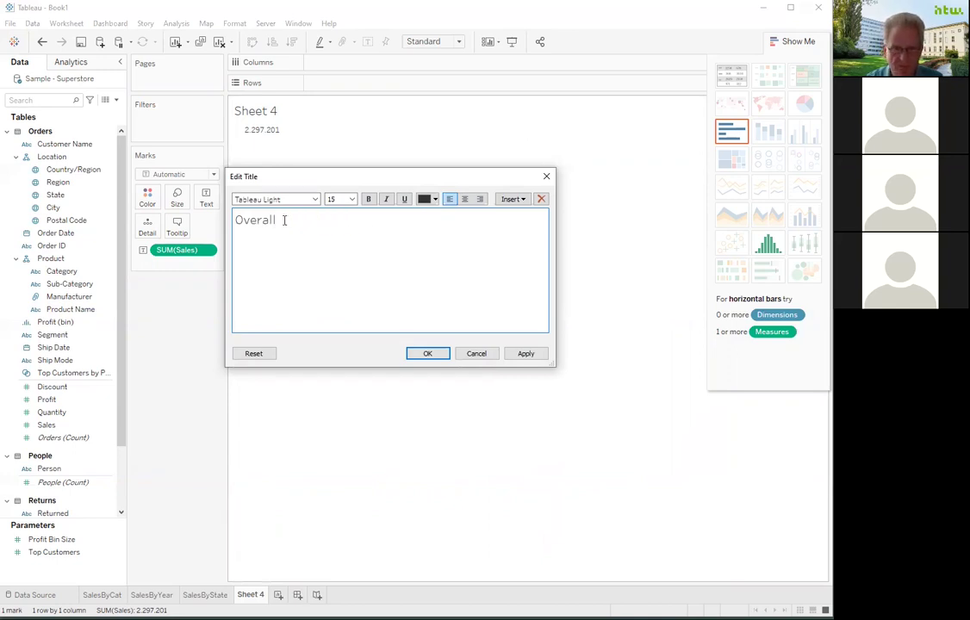
pyautogui.click(426, 352)
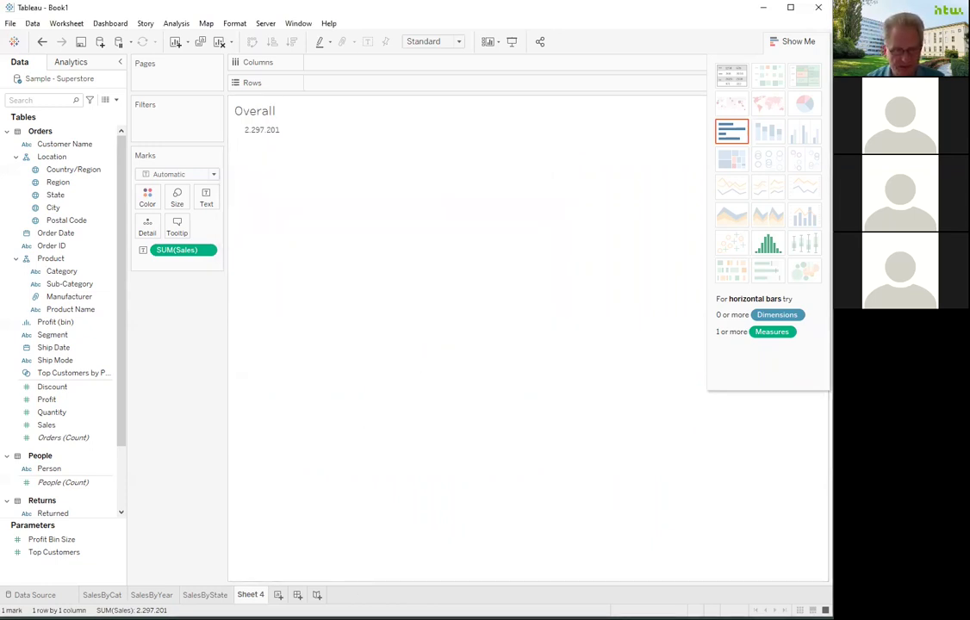
# Rename the overall sales worksheet as all
pyautogui.rightClick(246, 596)
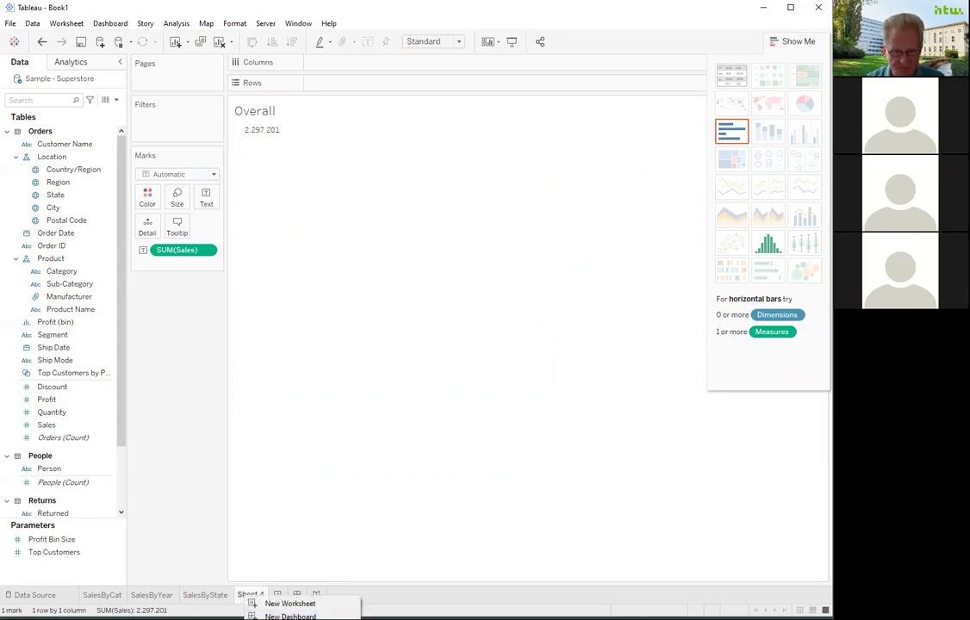
pyautogui.click(290, 619)
pyautogui.write('all')
pyautogui.press('Return')
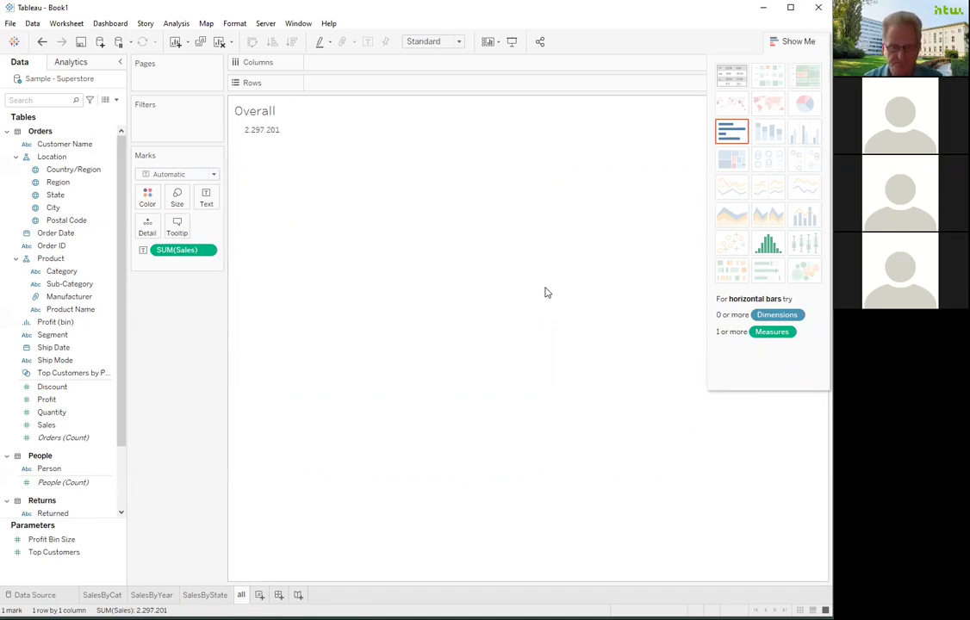
# Create a new dashboard, hide the chart type suggestions and place the SalesByState map on the dashboard
pyautogui.click(278, 595)
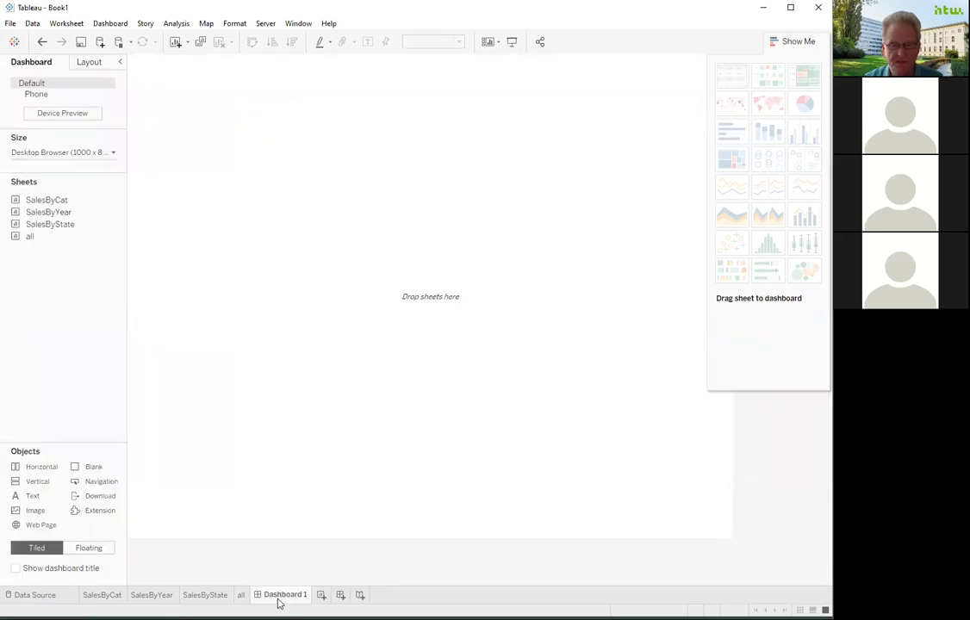
pyautogui.click(794, 42)
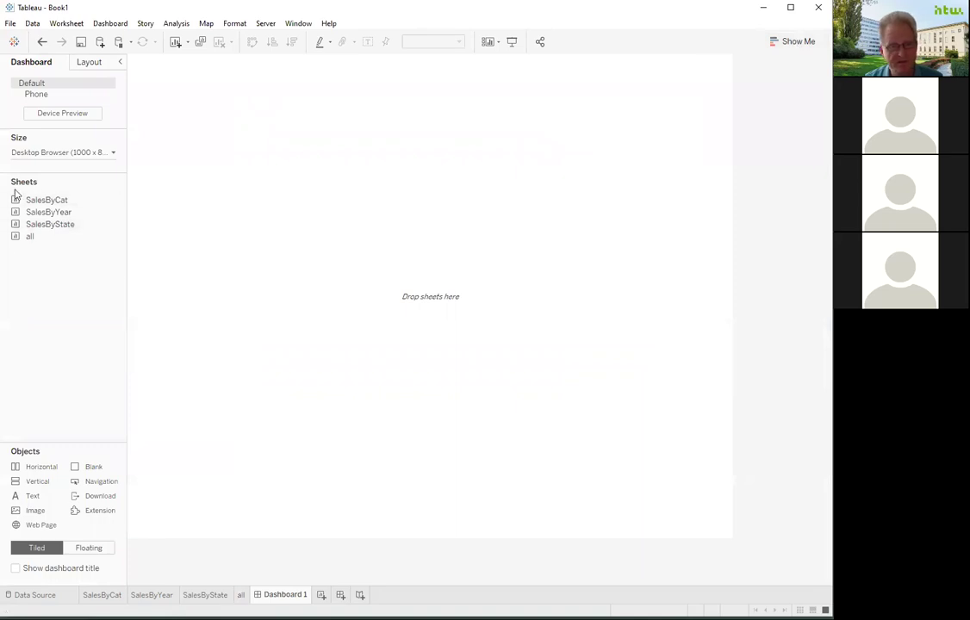
pyautogui.moveTo(47, 212)
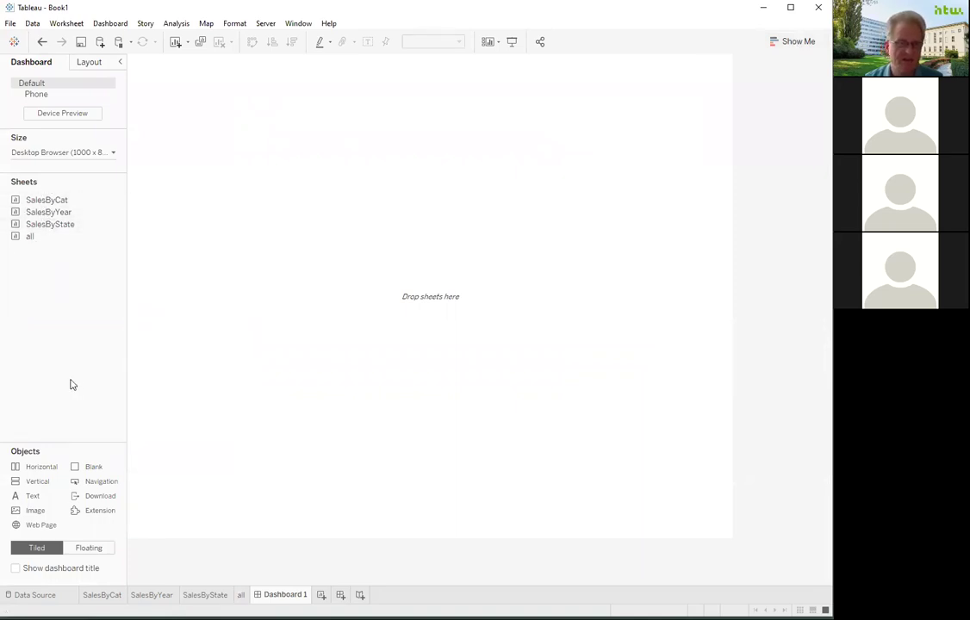
pyautogui.moveTo(56, 239)
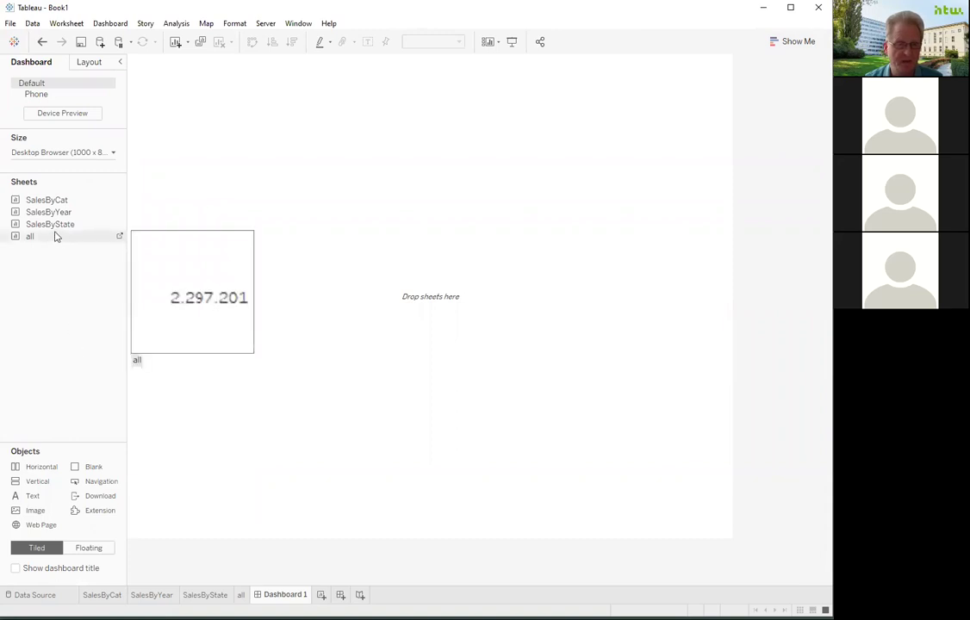
pyautogui.moveTo(55, 224); pyautogui.dragTo(340, 224)
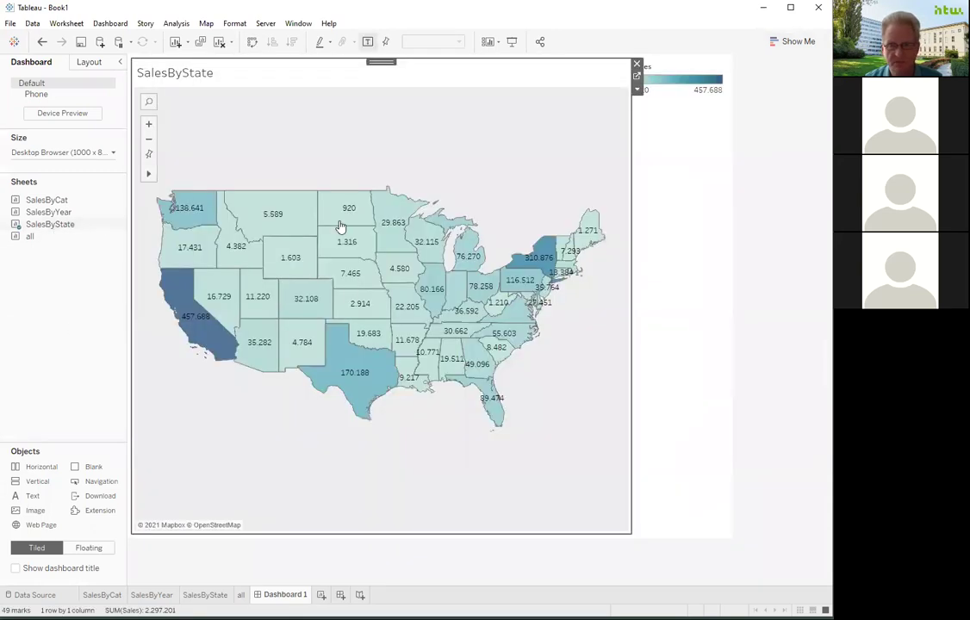
# Delete the layout container holding the Sales color legend beside the map
pyautogui.click(678, 220)
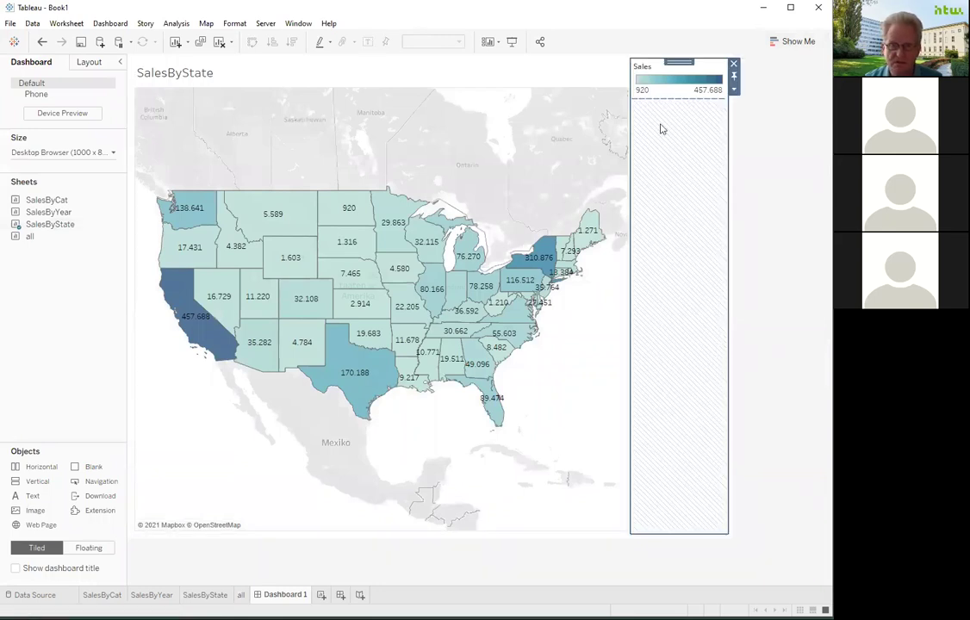
pyautogui.click(734, 65)
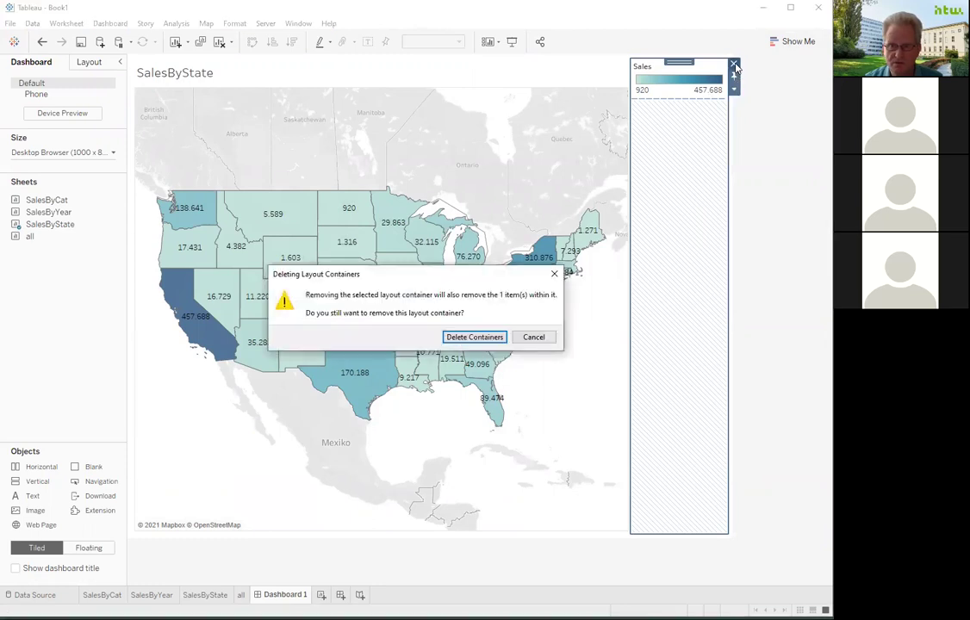
pyautogui.click(473, 337)
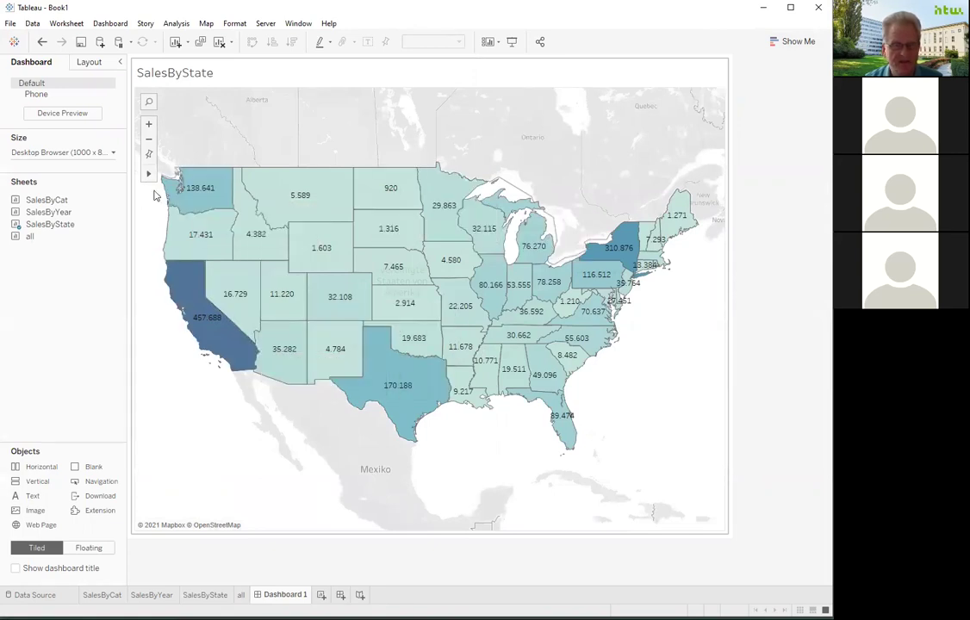
# Place the SalesByCat chart below the map and the SalesByYear chart to the left of SalesByCat
pyautogui.moveTo(41, 201)
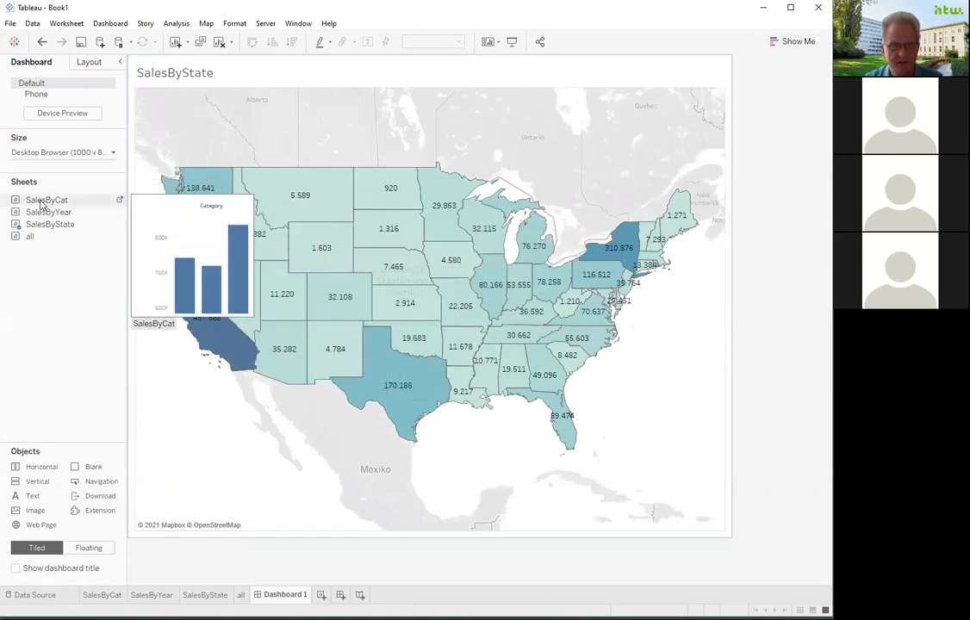
pyautogui.moveTo(40, 201); pyautogui.dragTo(210, 511)
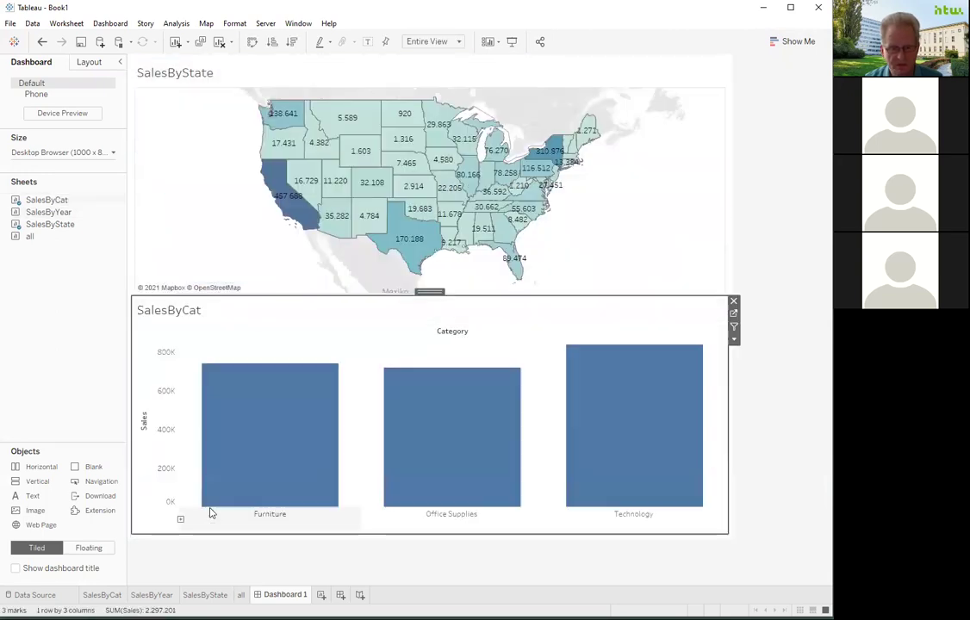
pyautogui.moveTo(39, 226)
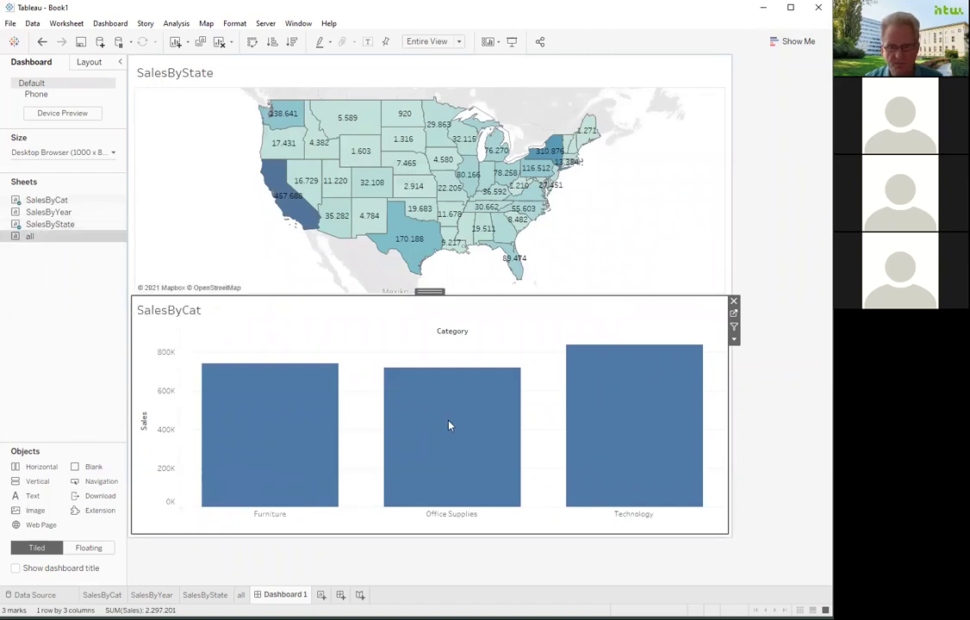
pyautogui.click(43, 215)
pyautogui.moveTo(41, 215); pyautogui.dragTo(275, 392)
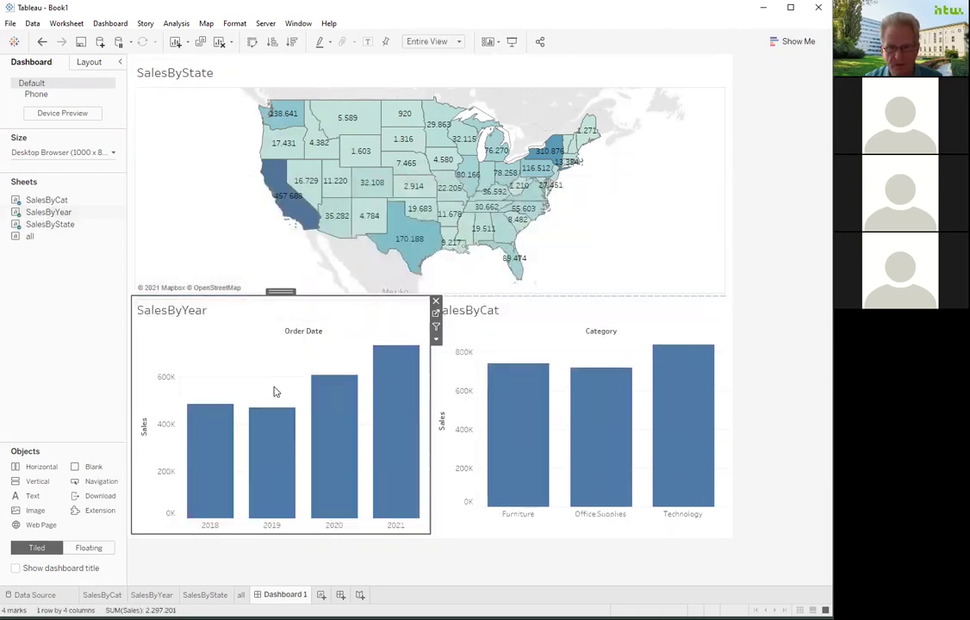
pyautogui.click(773, 284)
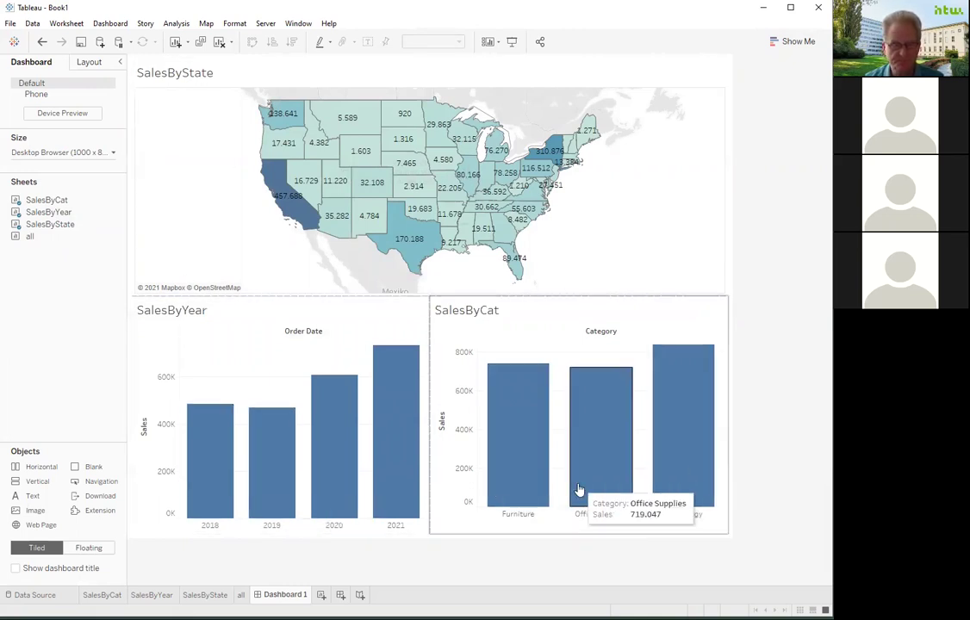
# Place the all sheet left of SalesByYear, narrow it and balance the widths of the SalesByYear and SalesByCat charts
pyautogui.moveTo(28, 236); pyautogui.dragTo(465, 430)
pyautogui.moveTo(526, 433); pyautogui.dragTo(223, 403)
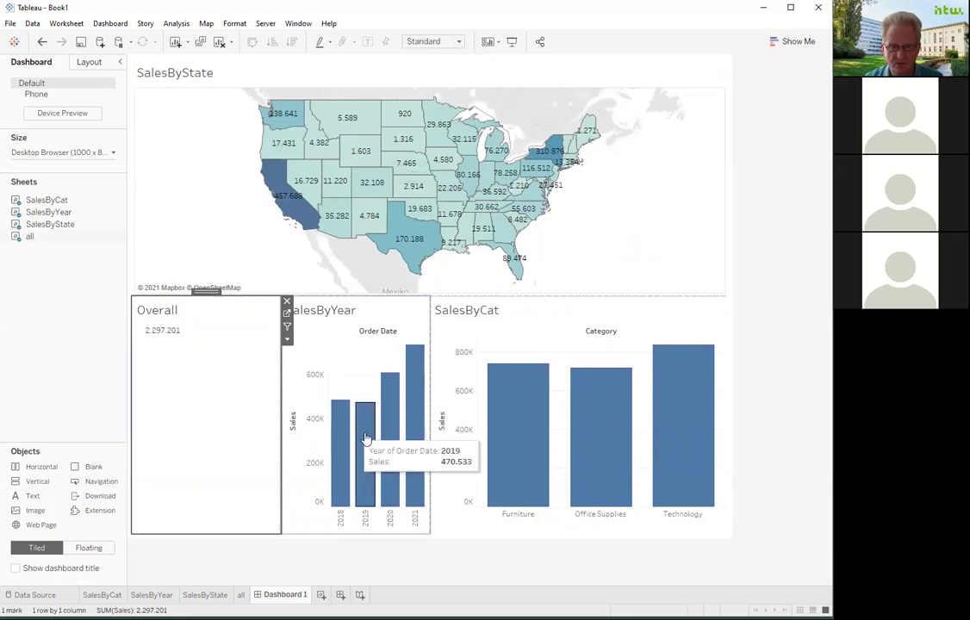
pyautogui.moveTo(428, 413); pyautogui.dragTo(513, 413)
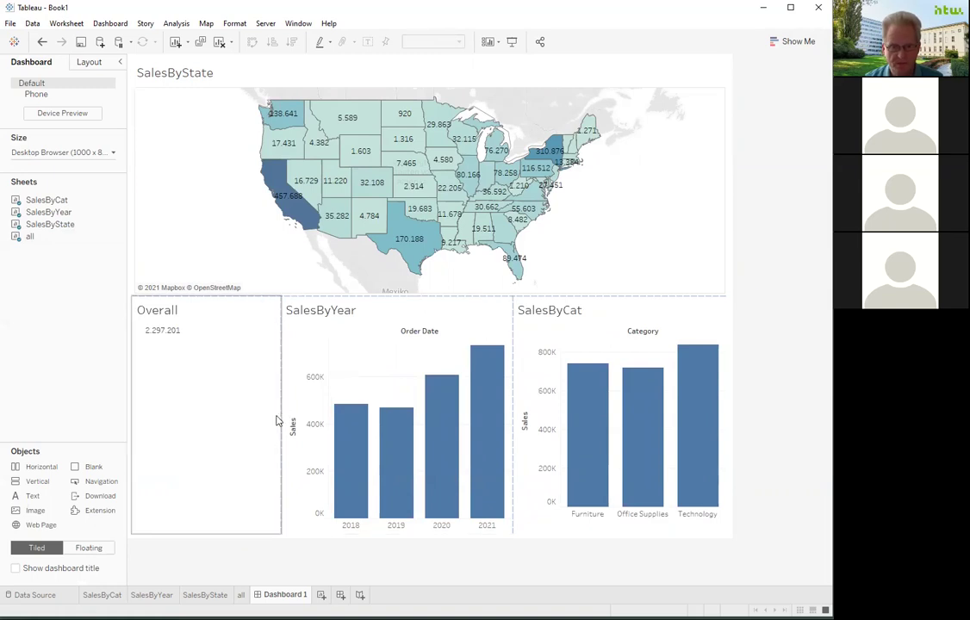
pyautogui.moveTo(252, 412); pyautogui.dragTo(217, 406)
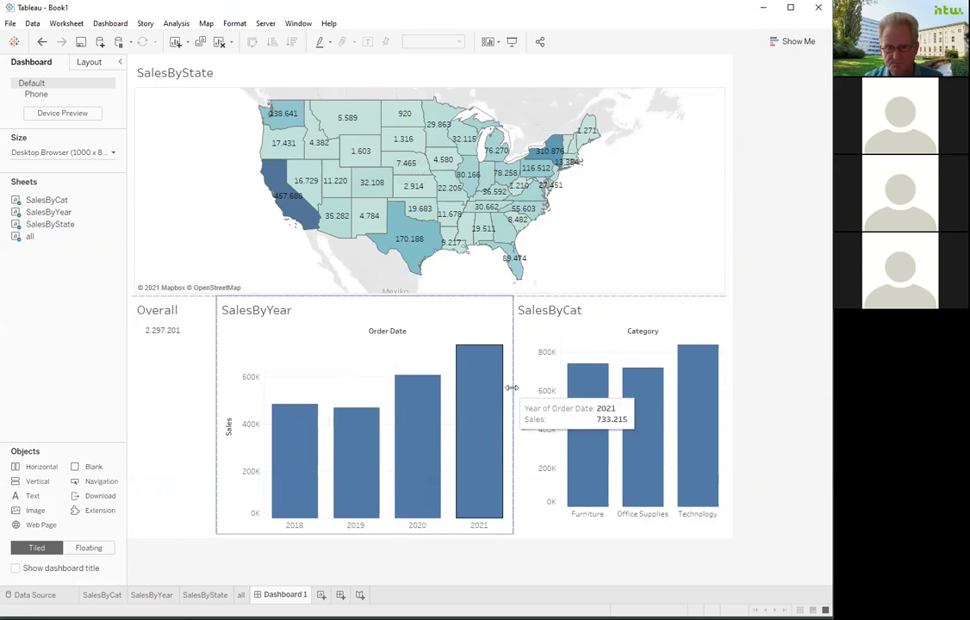
pyautogui.moveTo(512, 386); pyautogui.dragTo(448, 387)
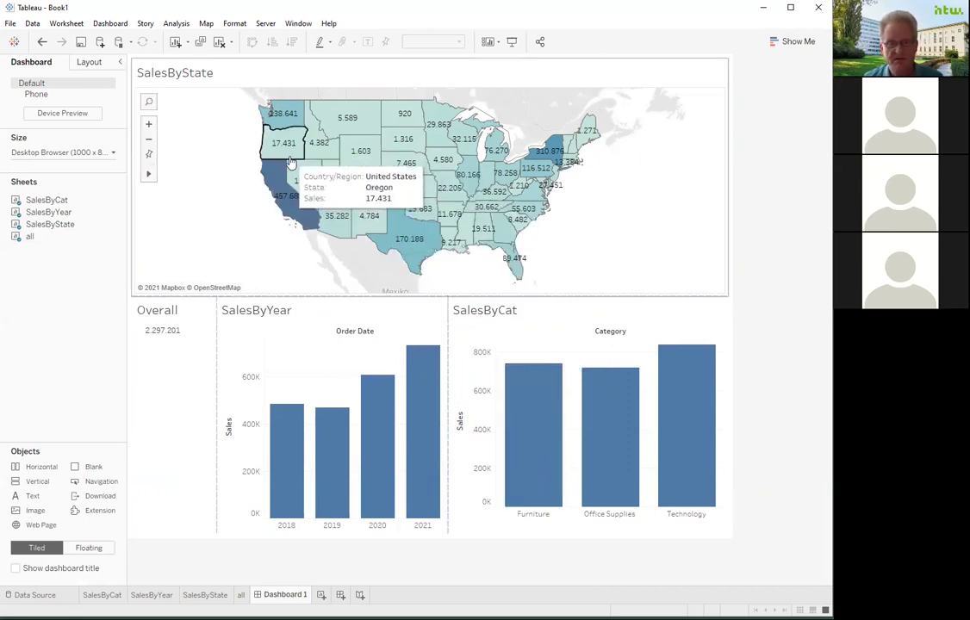
# Set both the SalesByYear and SalesByCat charts to act as filters for the dashboard
pyautogui.moveTo(298, 207)
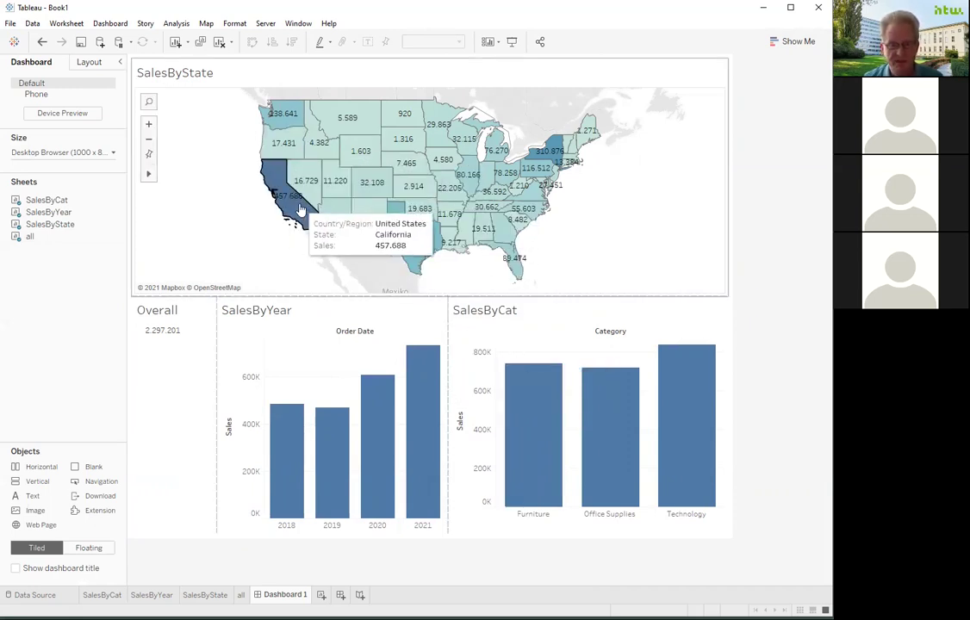
pyautogui.moveTo(296, 458)
pyautogui.moveTo(541, 419)
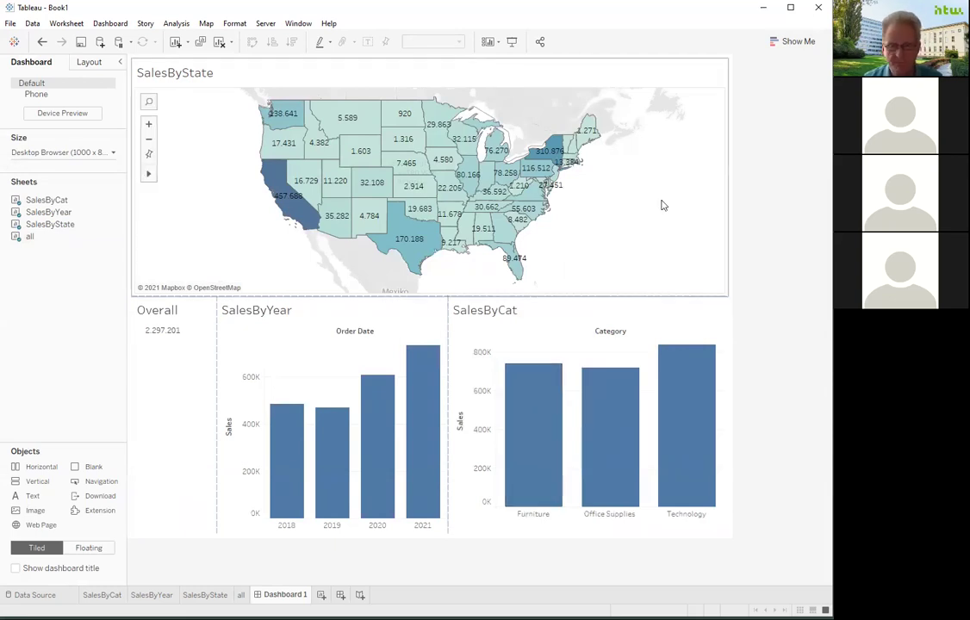
pyautogui.click(373, 349)
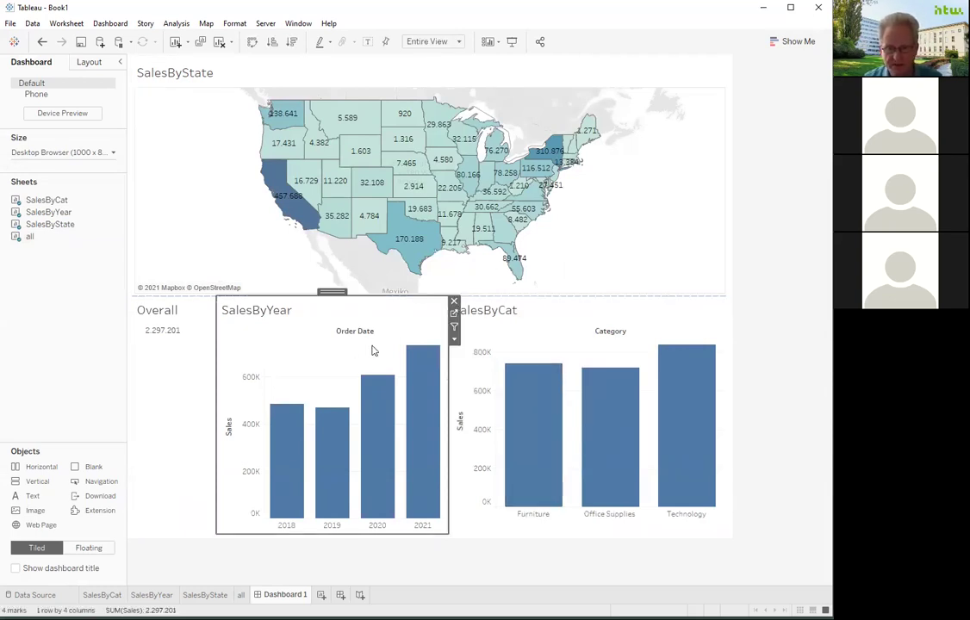
pyautogui.click(454, 328)
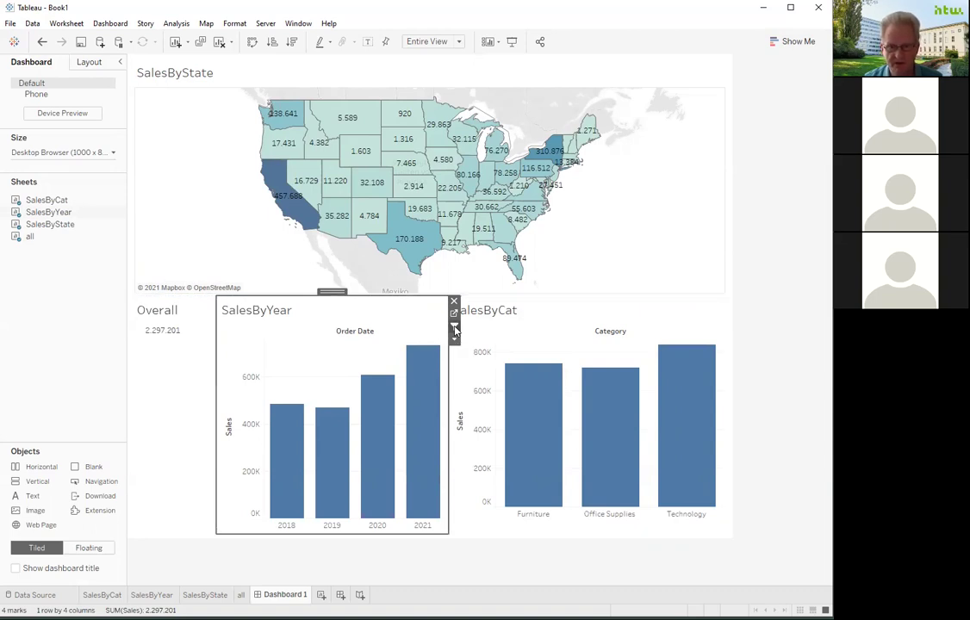
pyautogui.click(703, 318)
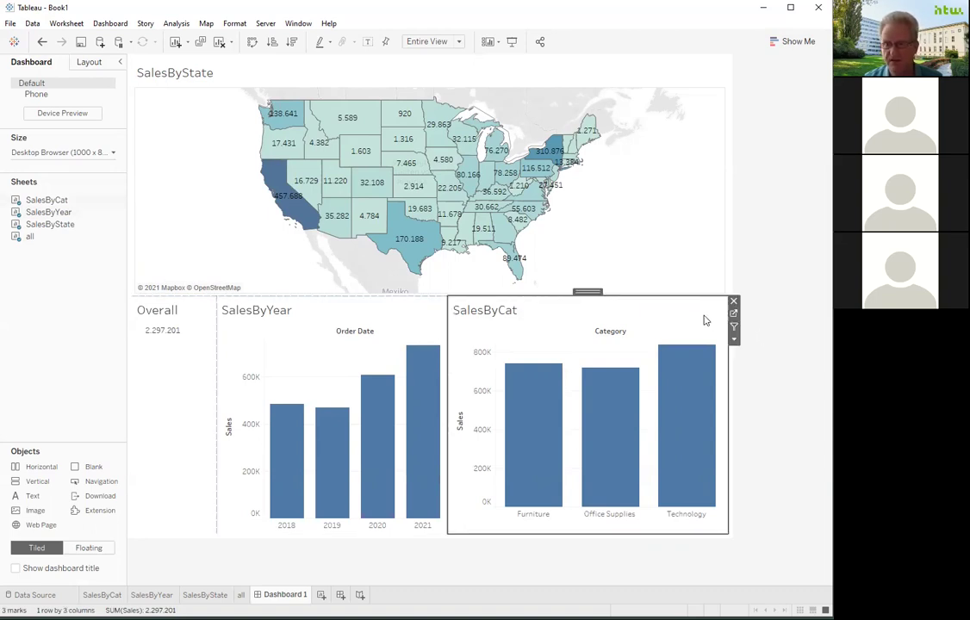
pyautogui.click(734, 327)
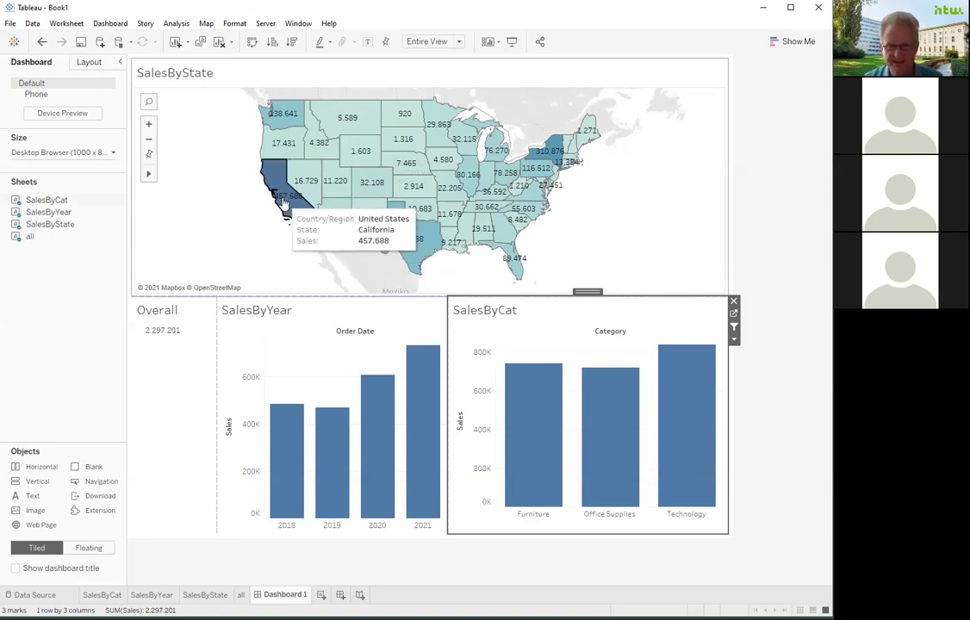
# Filter the dashboard by the Technology category and the year 2018 using the chart bars
pyautogui.click(688, 426)
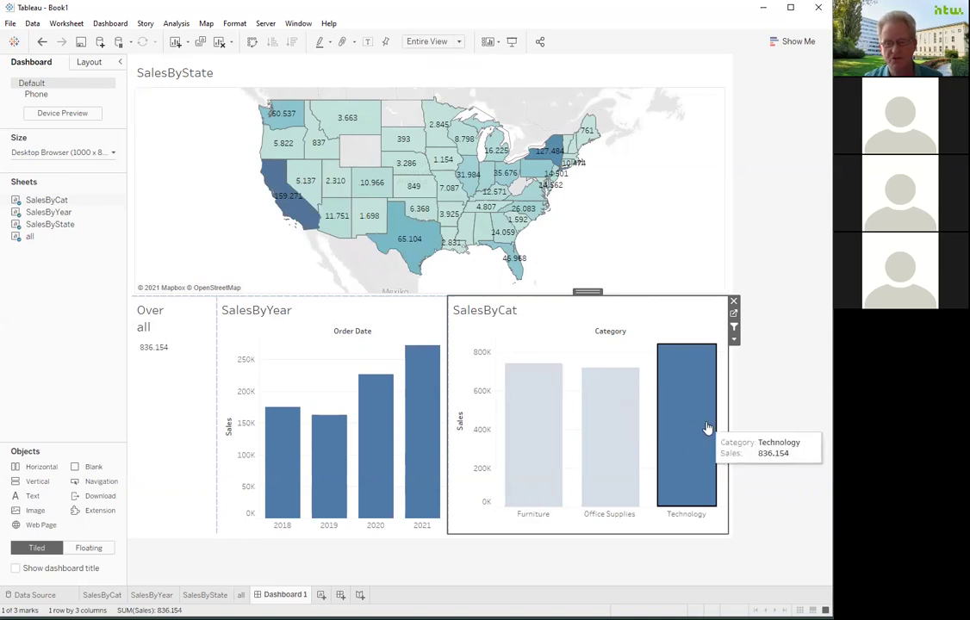
pyautogui.moveTo(706, 428)
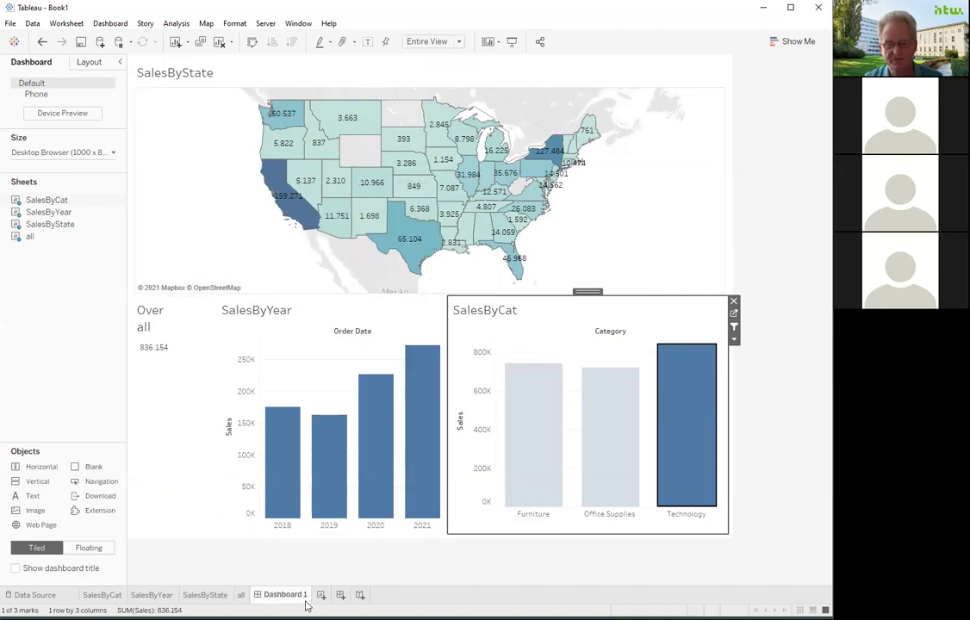
pyautogui.click(285, 480)
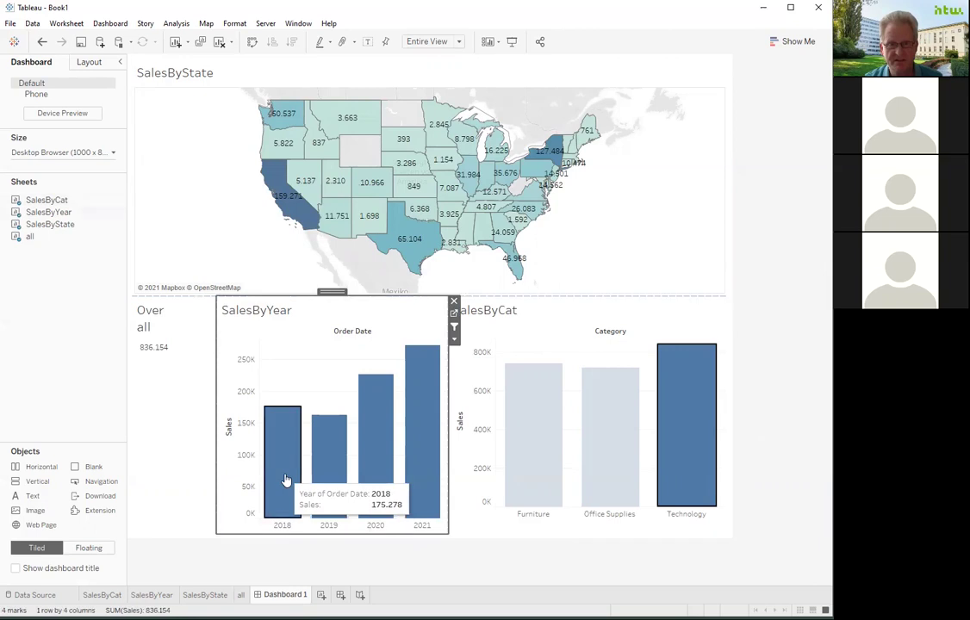
pyautogui.click(286, 480)
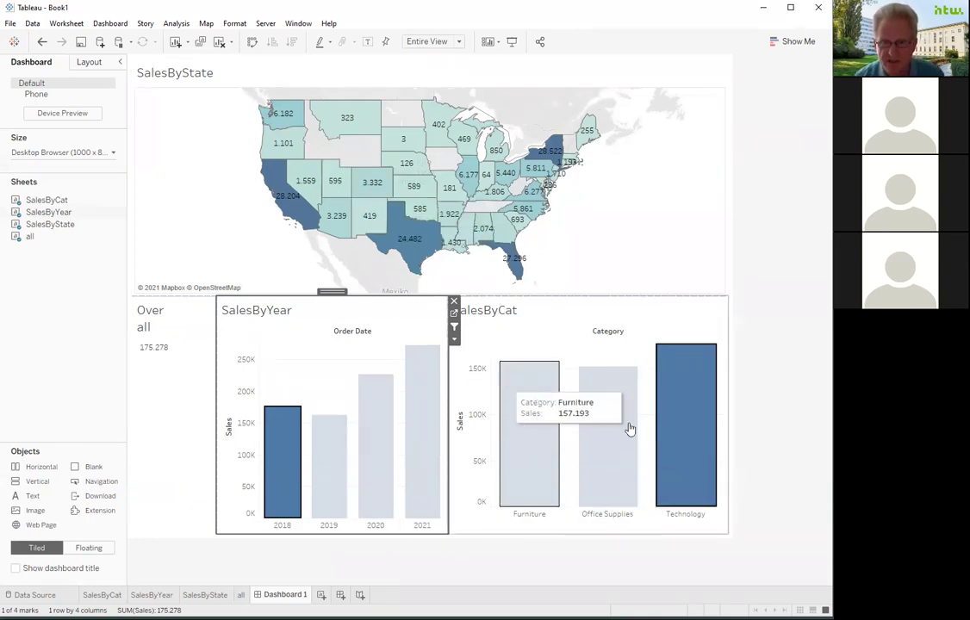
# Switch the dashboard's category filter to Office Supplies
pyautogui.click(612, 441)
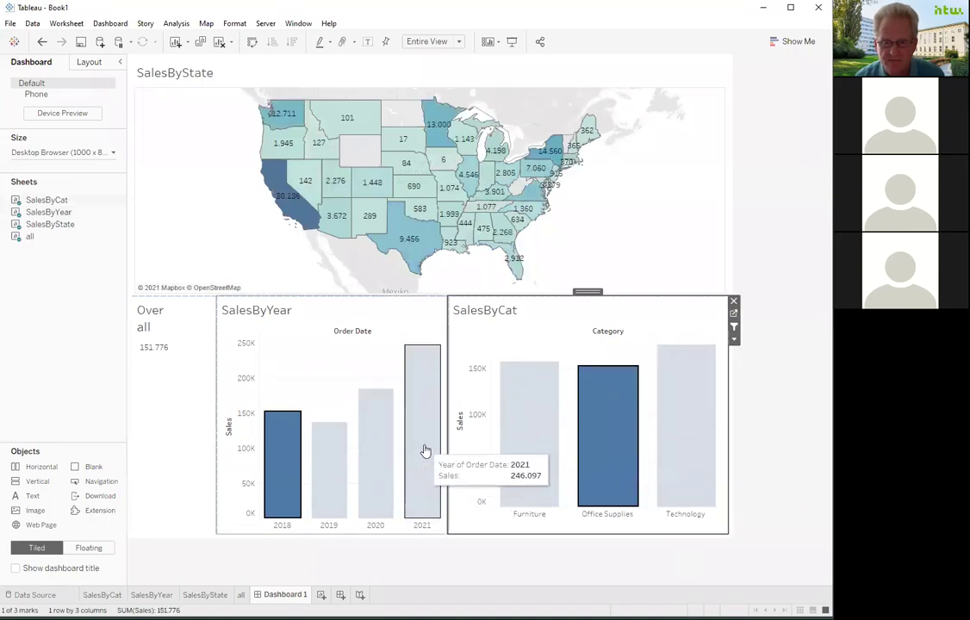
pyautogui.click(308, 353)
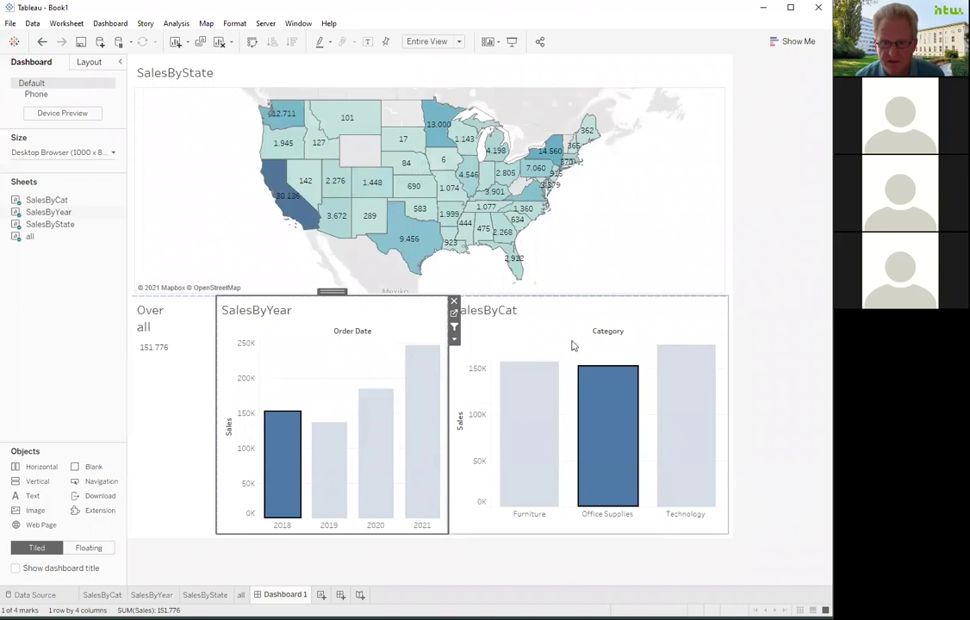
pyautogui.click(675, 322)
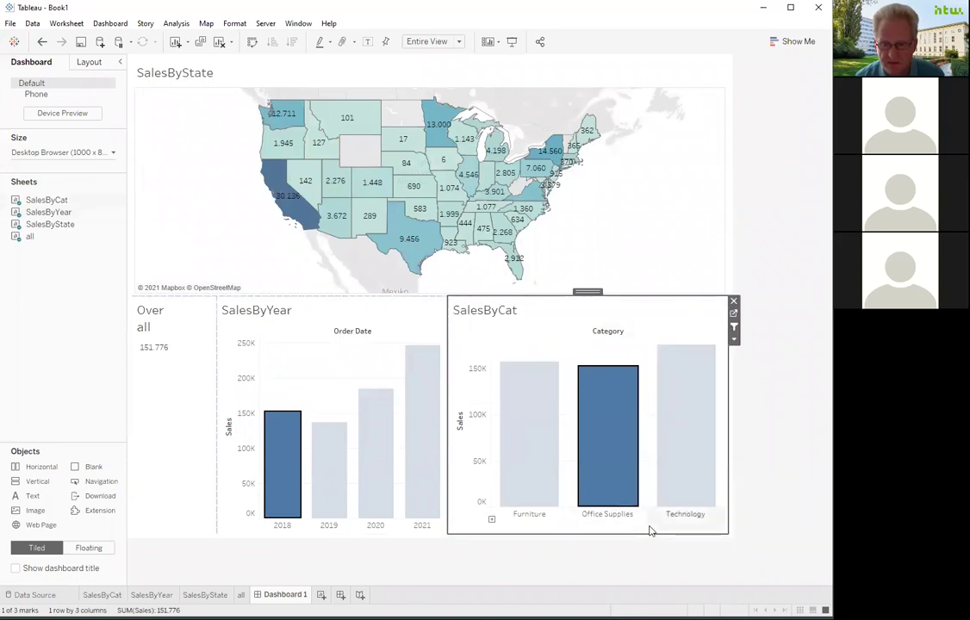
# Extend the filter selection with the Technology and Furniture categories and the years 2019, 2020 and 2021
pyautogui.keyDown('ctrl'); pyautogui.click(671, 433); pyautogui.keyUp('ctrl')
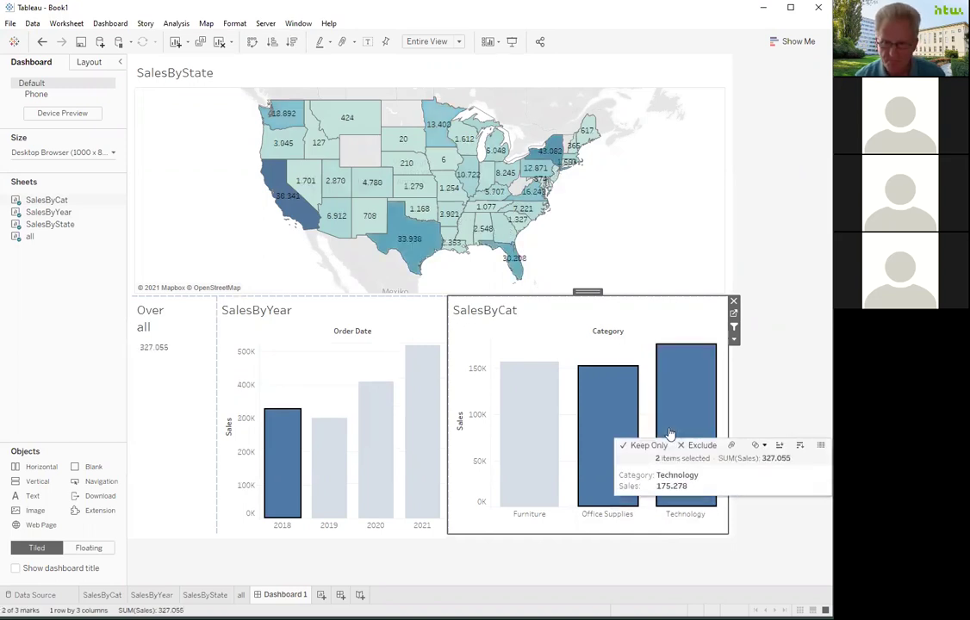
pyautogui.keyDown('ctrl'); pyautogui.click(545, 433); pyautogui.keyUp('ctrl')
pyautogui.keyDown('ctrl'); pyautogui.click(422, 446); pyautogui.keyUp('ctrl')
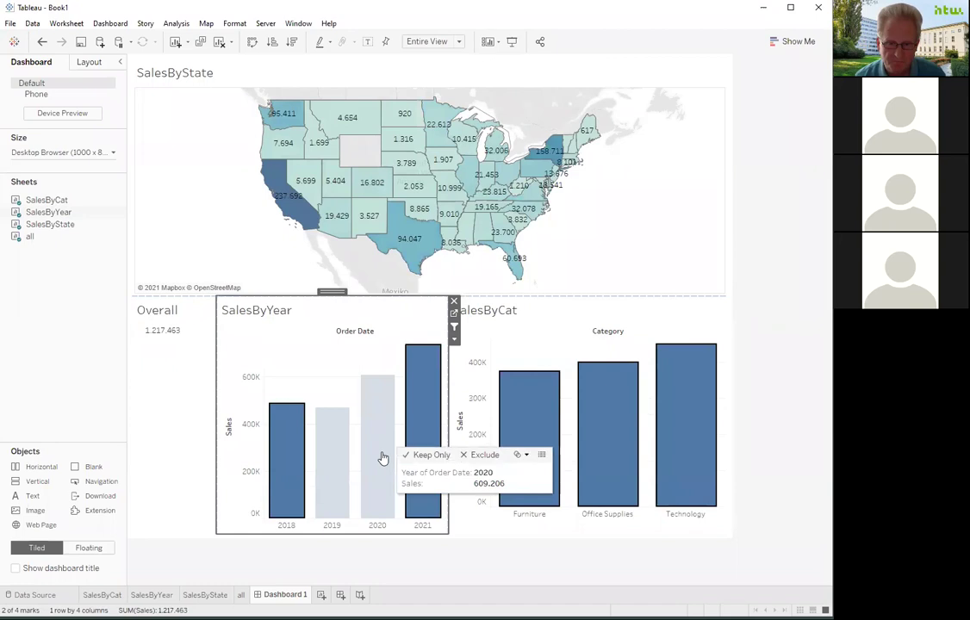
pyautogui.keyDown('ctrl'); pyautogui.click(336, 460); pyautogui.keyUp('ctrl')
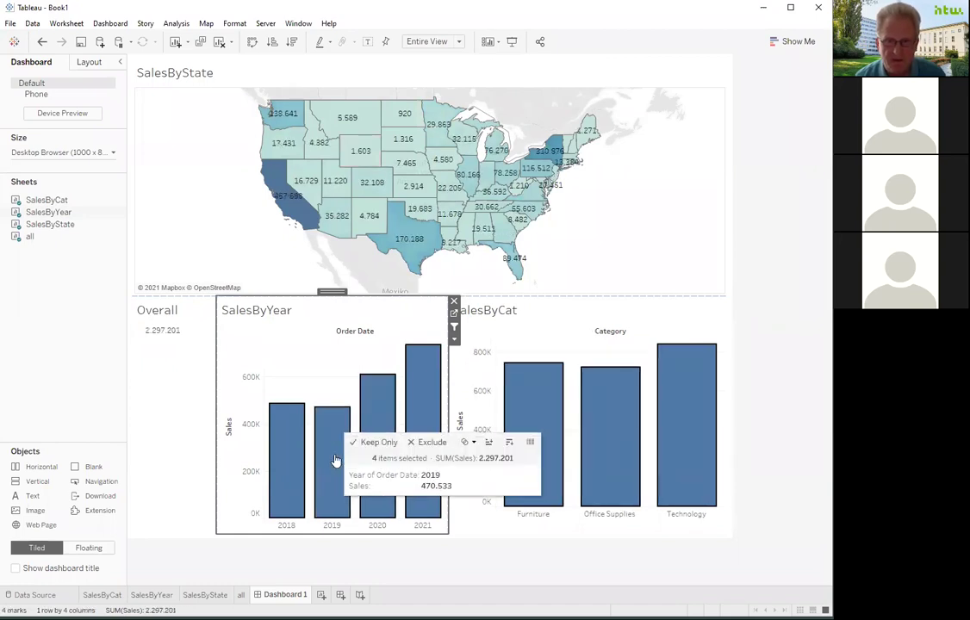
# Filter the dashboard by the year 2018 and the Technology category using the chart bars
pyautogui.moveTo(352, 143)
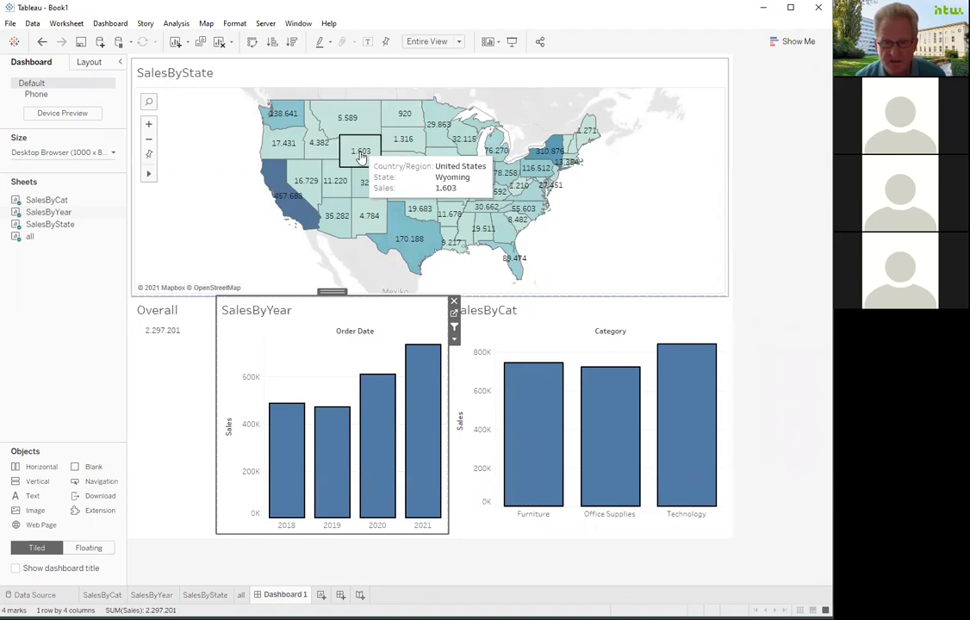
pyautogui.click(293, 496)
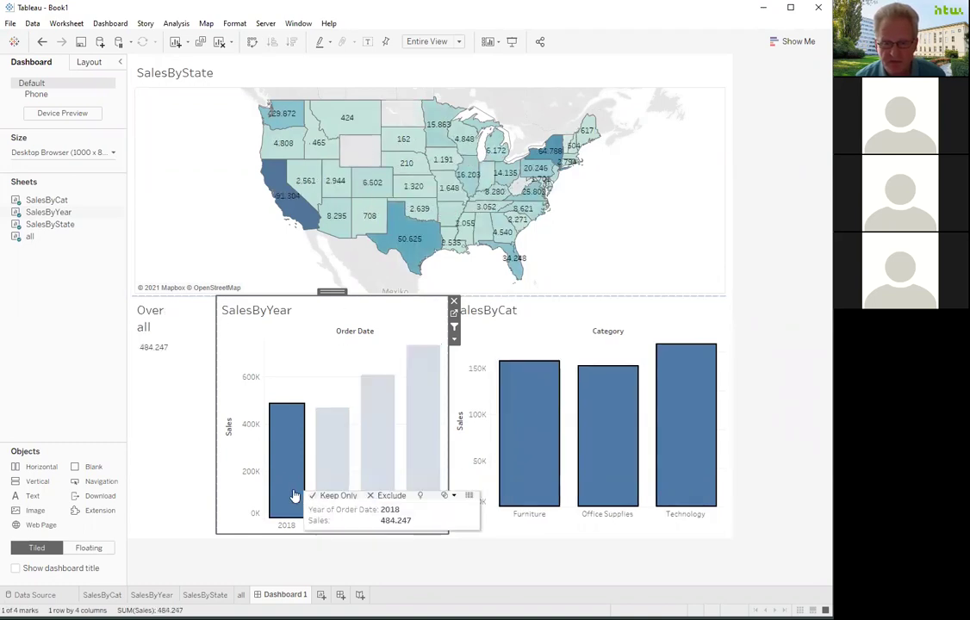
pyautogui.click(673, 469)
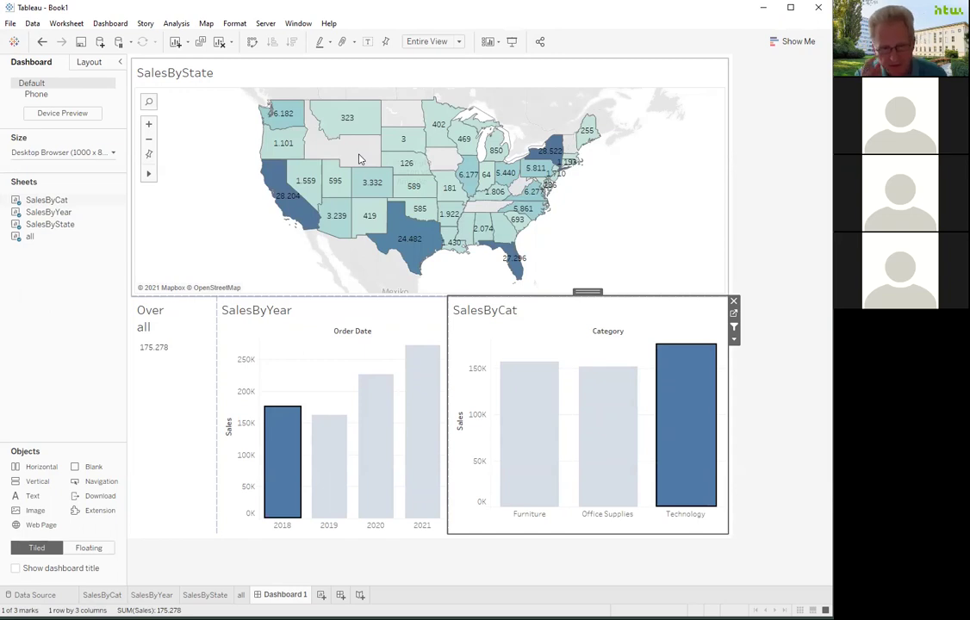
pyautogui.moveTo(698, 423)
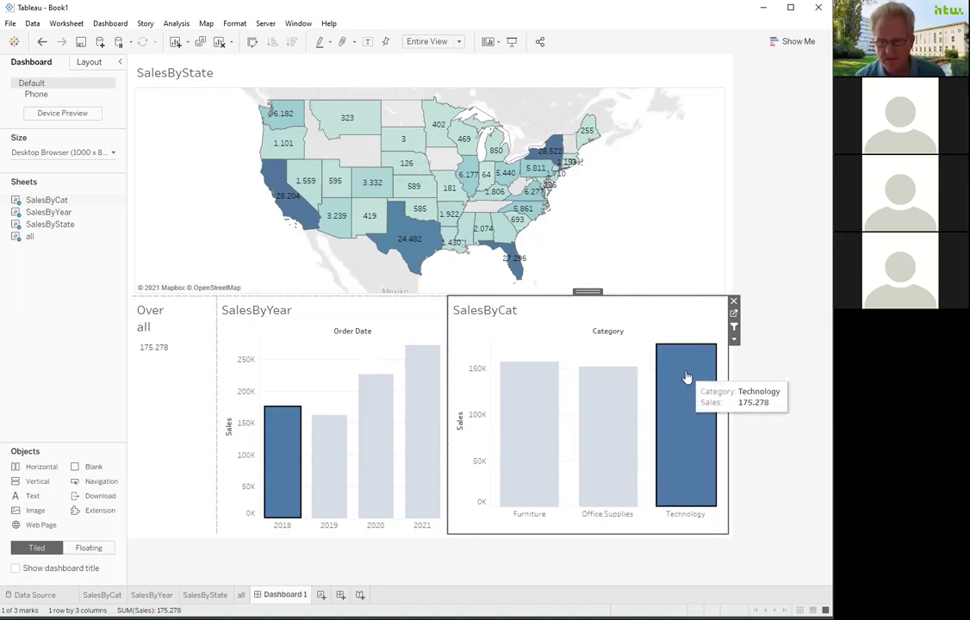
pyautogui.moveTo(686, 378)
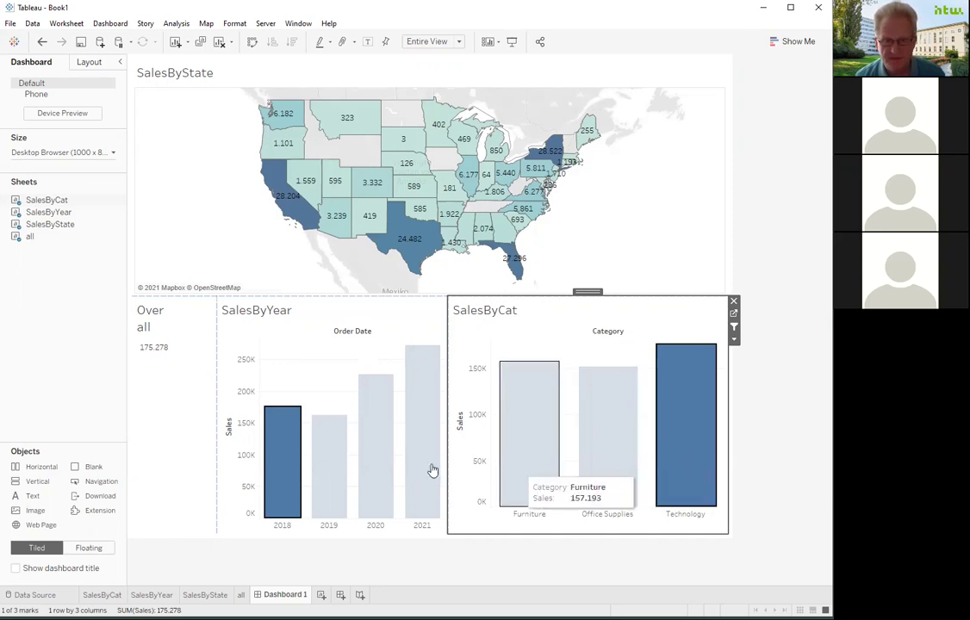
# Clear the Technology selection and filter the dashboard by the year 2019 and the Furniture category
pyautogui.click(687, 443)
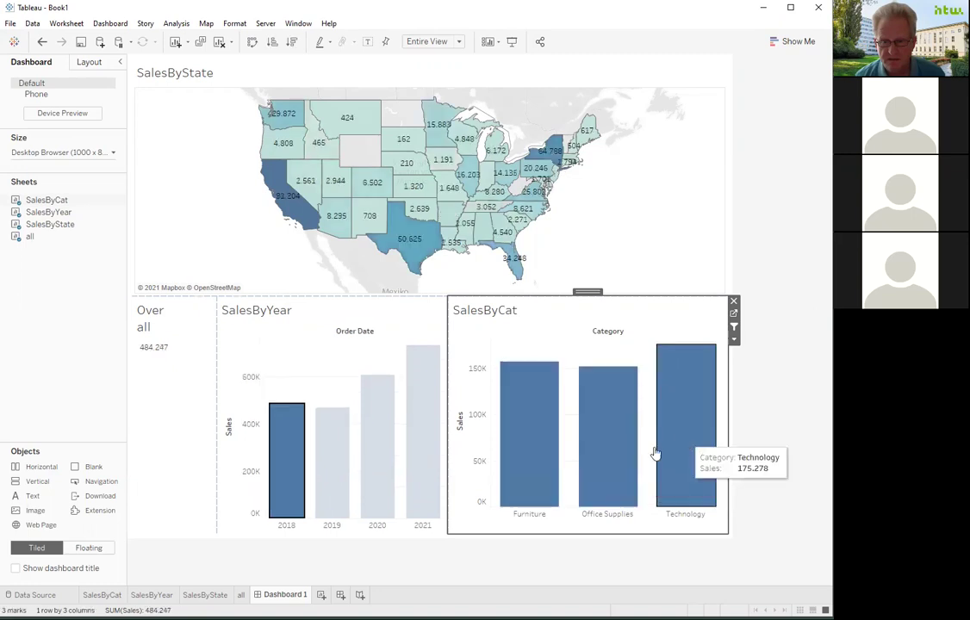
pyautogui.click(329, 463)
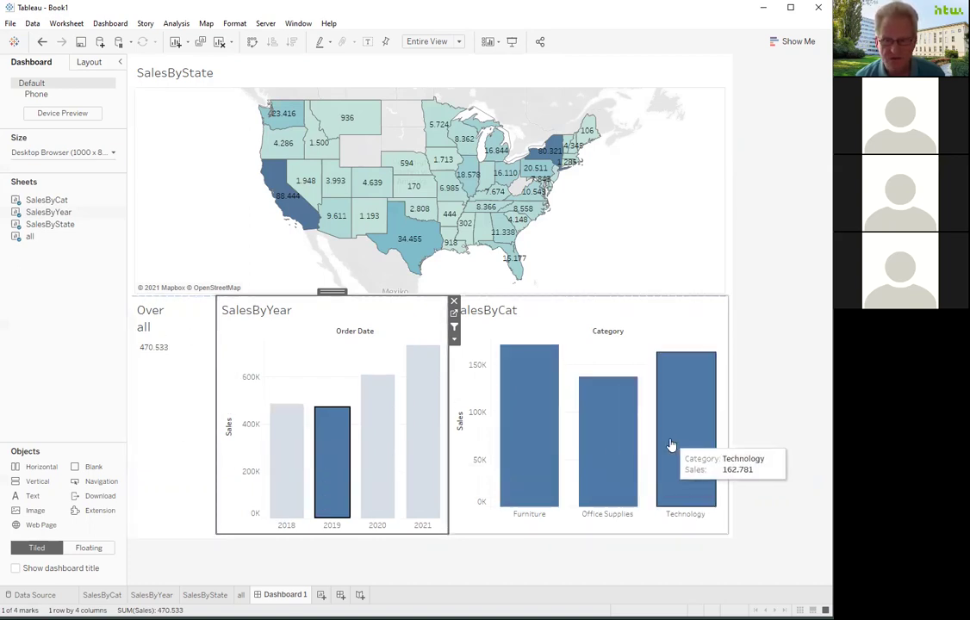
pyautogui.click(530, 447)
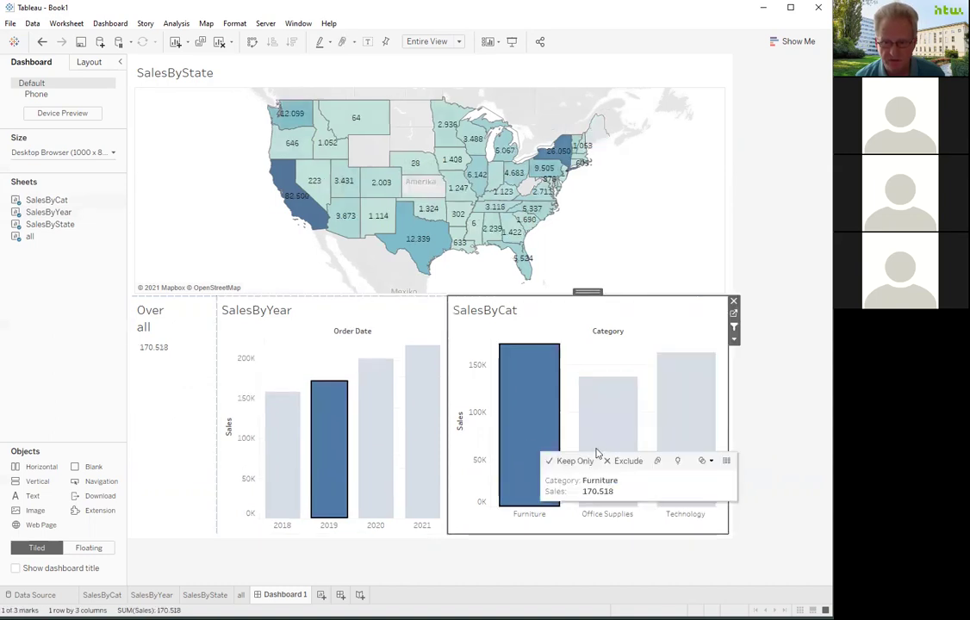
pyautogui.moveTo(525, 407)
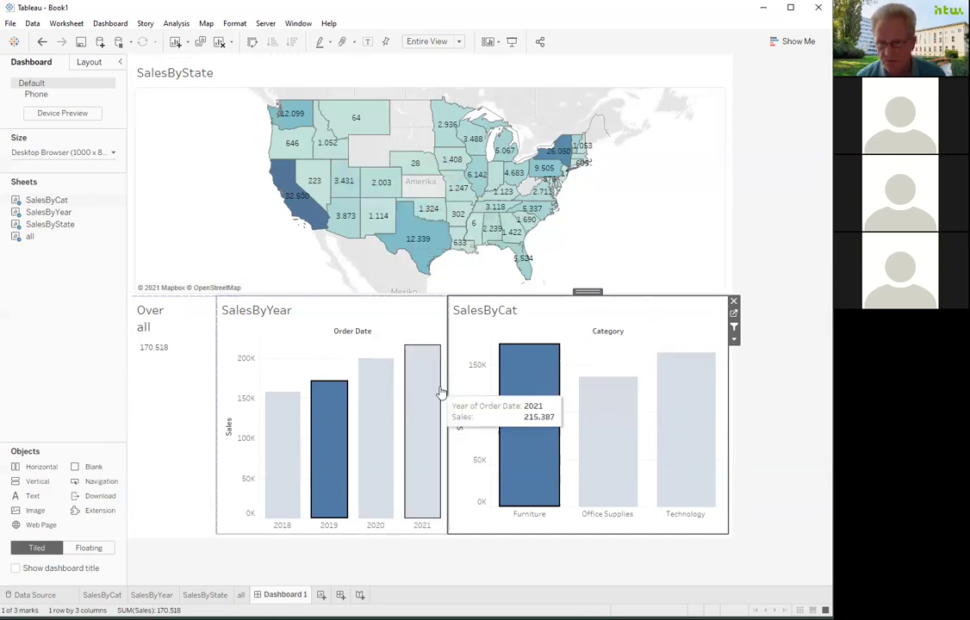
pyautogui.moveTo(511, 389)
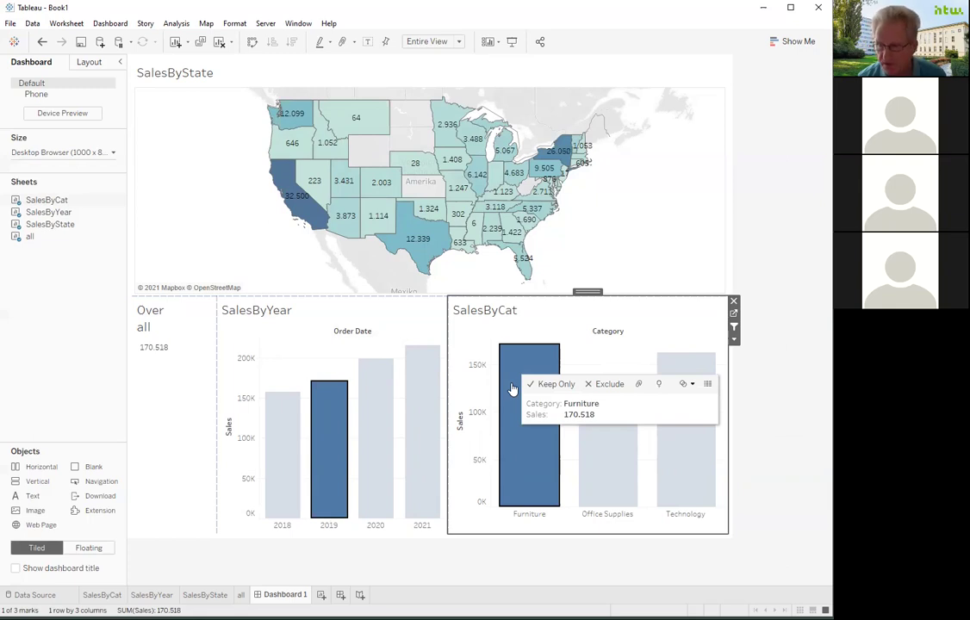
pyautogui.moveTo(153, 351)
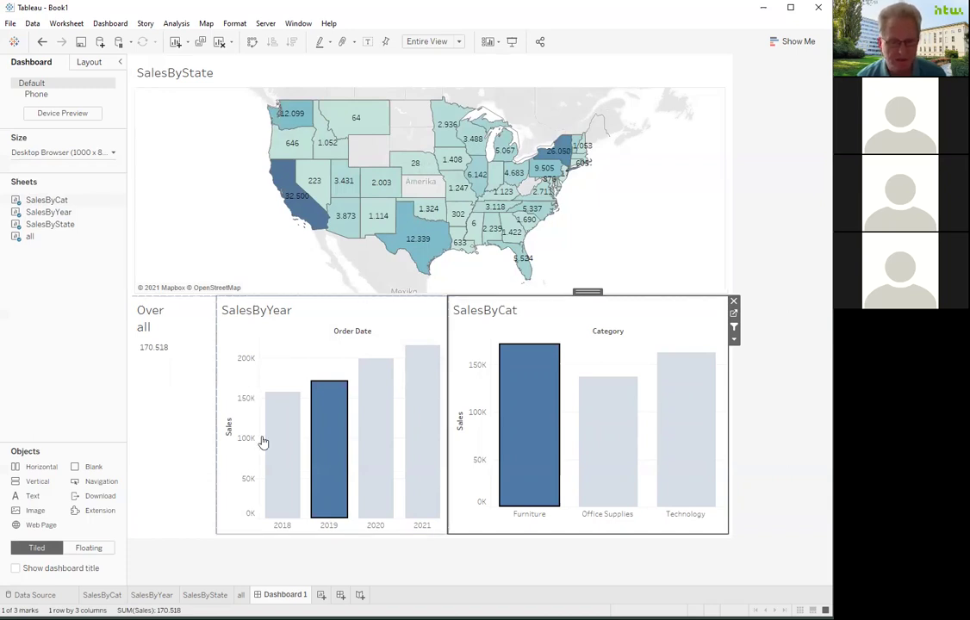
# Add a new worksheet and create a calculated field named overall with the formula {fixed: sum([Sales])}
pyautogui.click(320, 595)
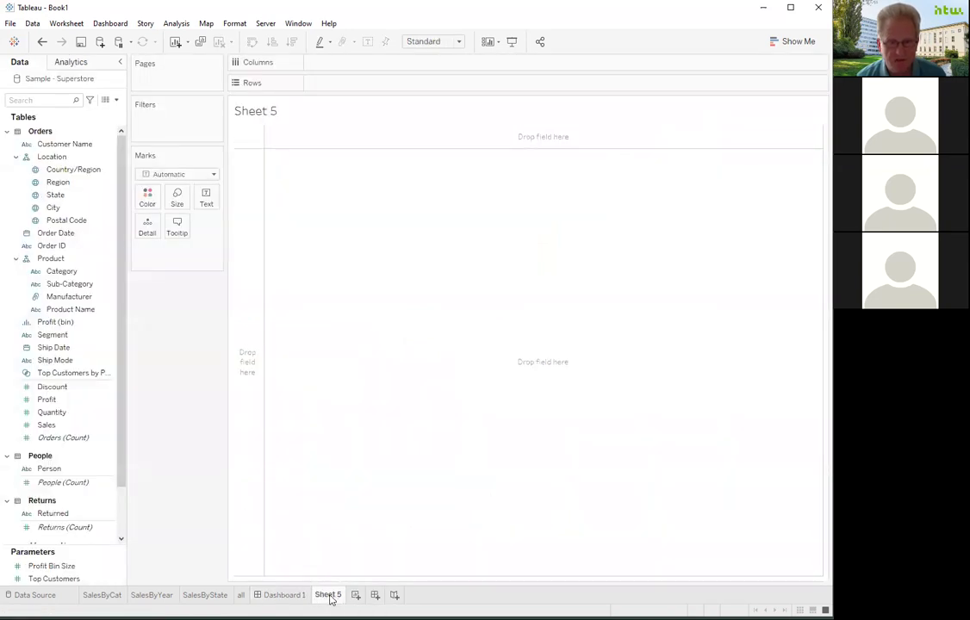
pyautogui.moveTo(329, 598)
pyautogui.click(117, 101)
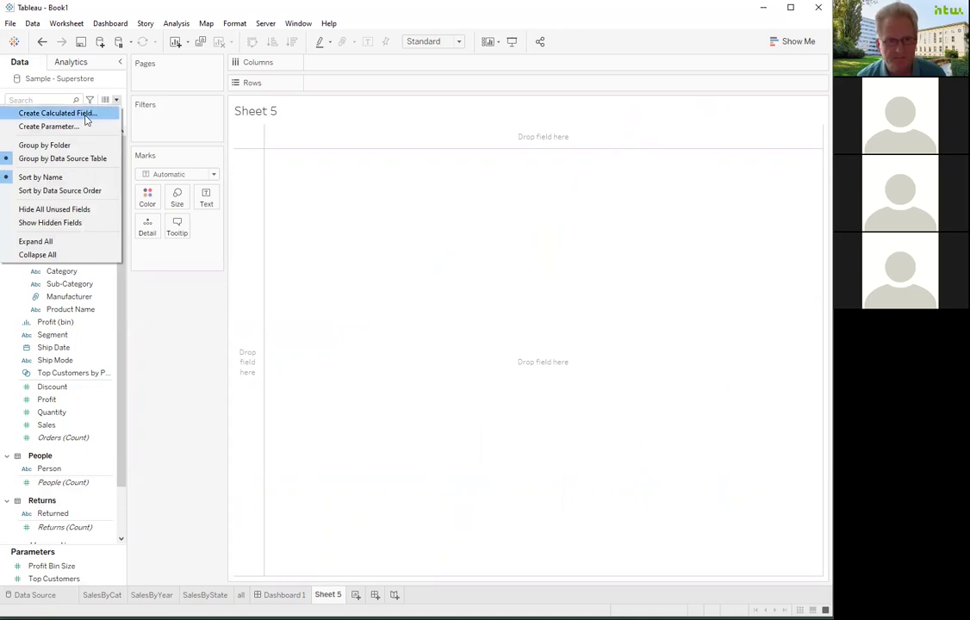
pyautogui.click(87, 116)
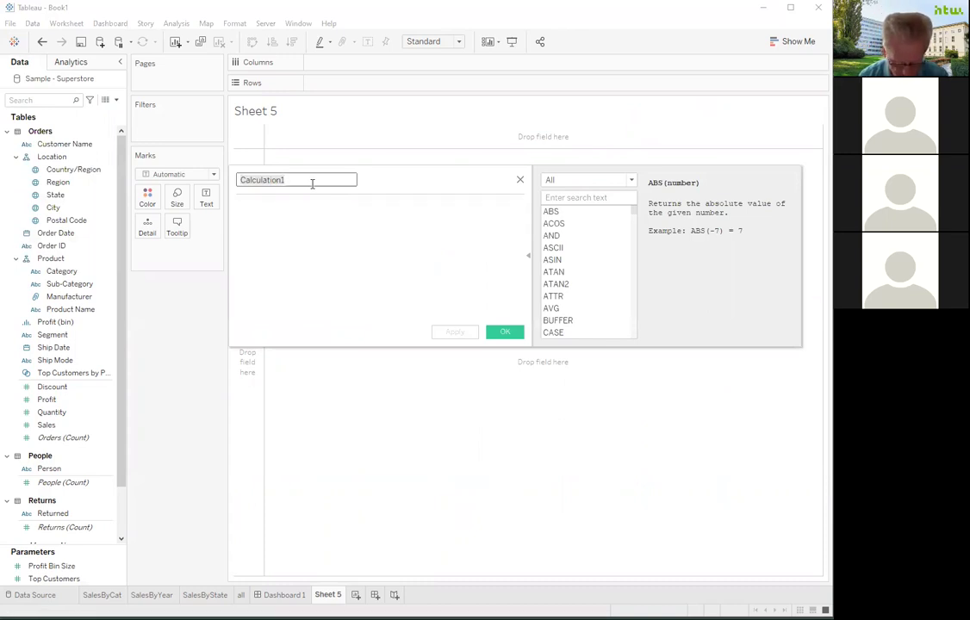
pyautogui.write('DV')
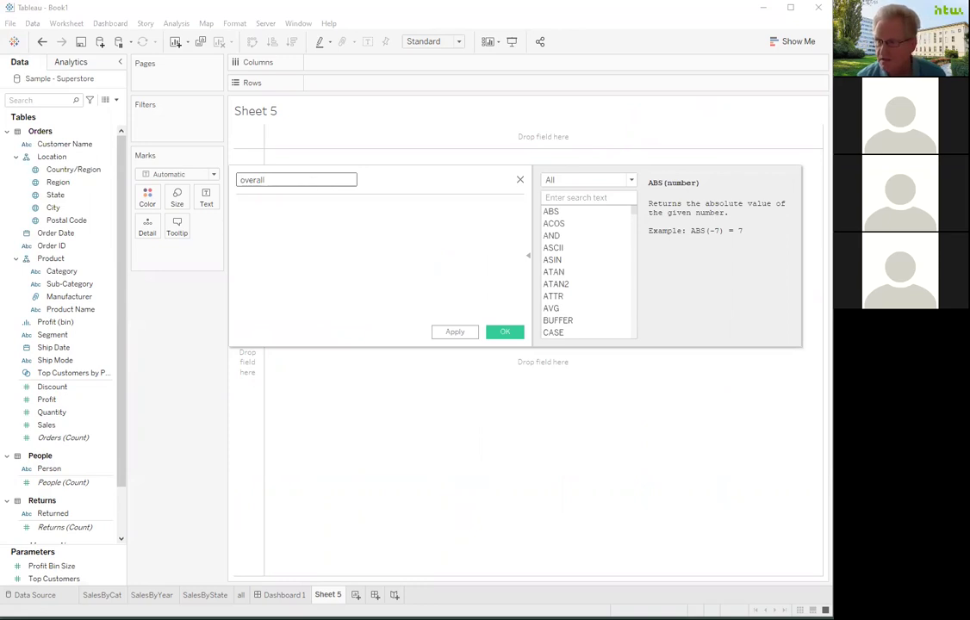
pyautogui.press('Tab')
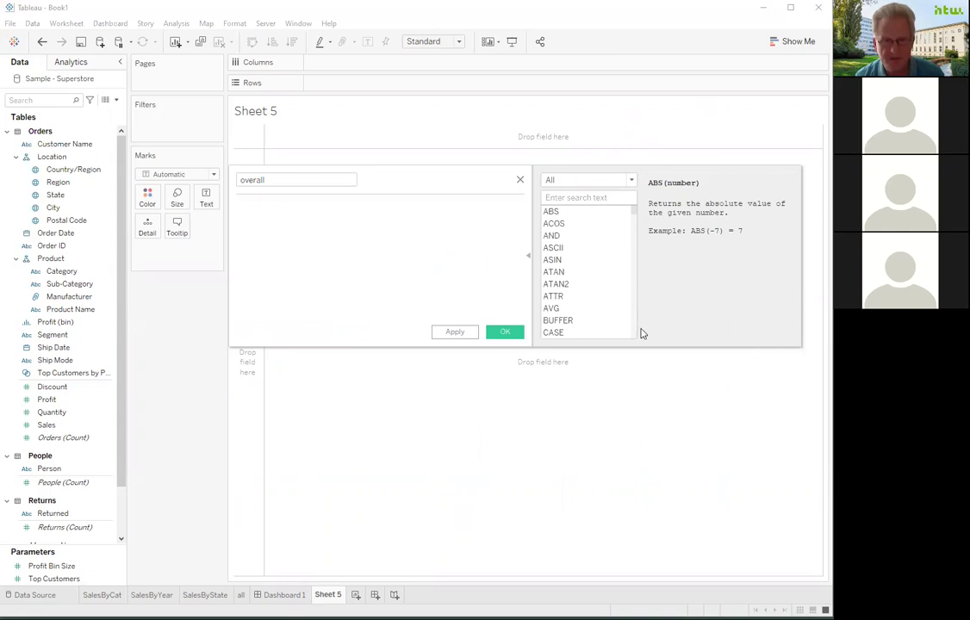
pyautogui.write('{fixed: sum([Sales]) }')
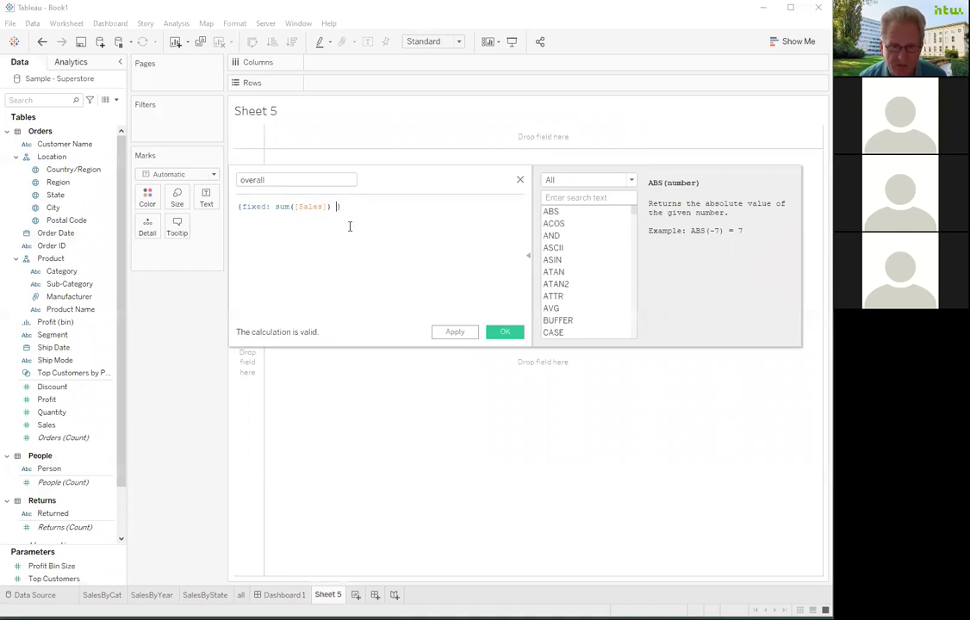
pyautogui.press('BackSpace')
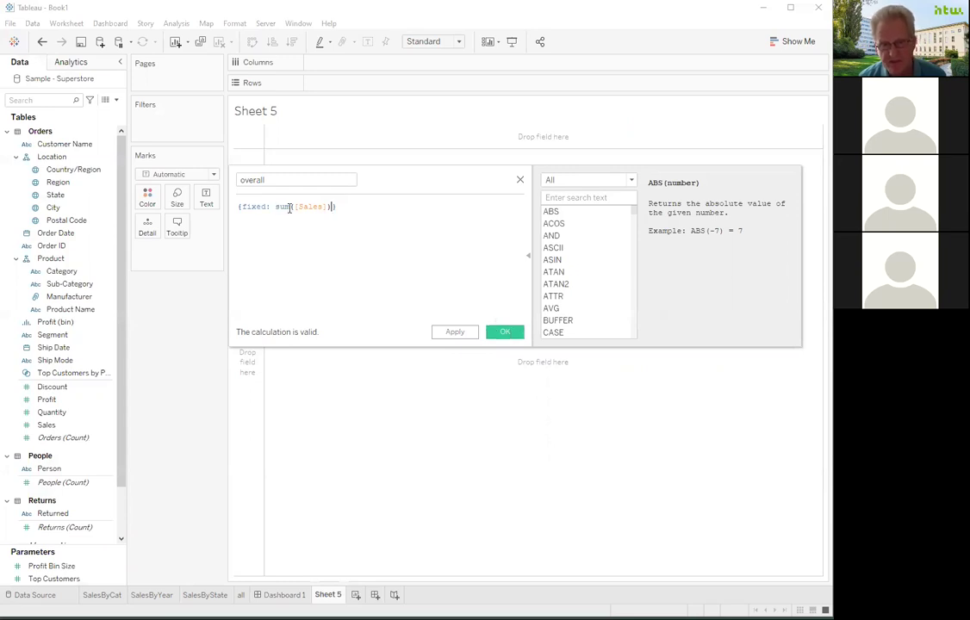
pyautogui.click(504, 333)
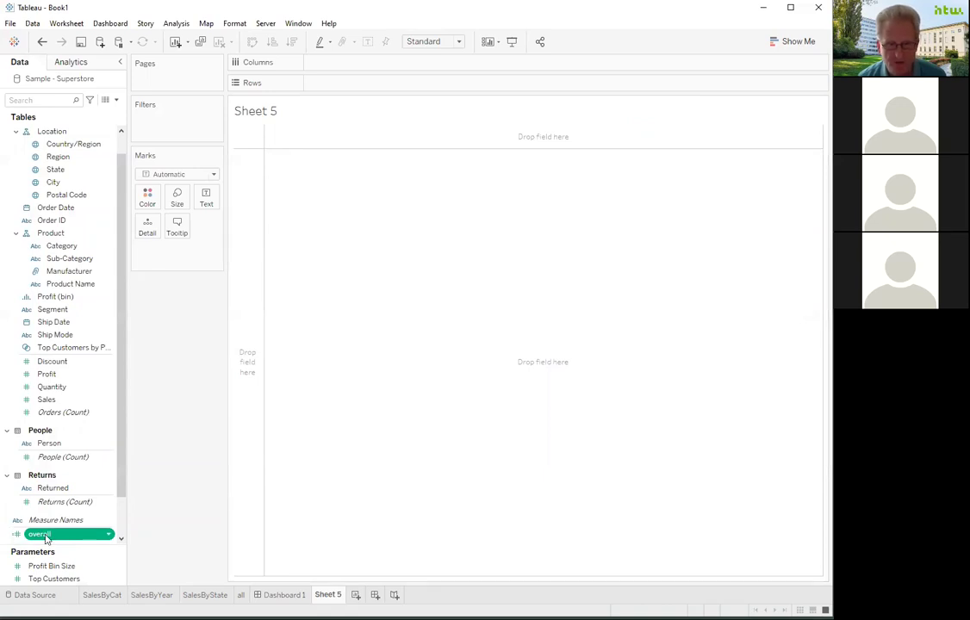
# Place the overall field in the new worksheet's view and compare its value with the all worksheet
pyautogui.moveTo(45, 536); pyautogui.dragTo(322, 406)
pyautogui.moveTo(249, 139)
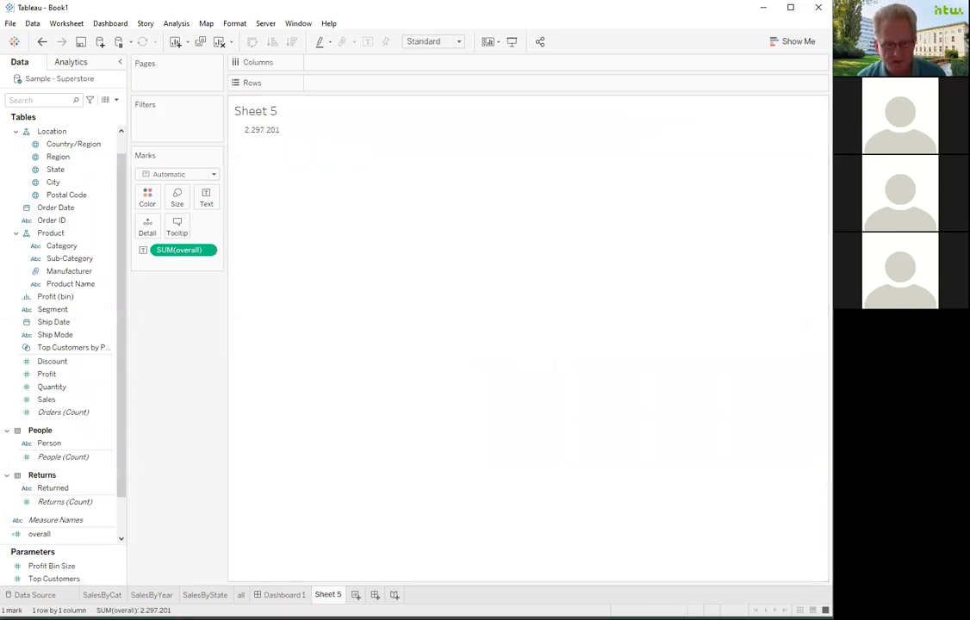
pyautogui.click(241, 595)
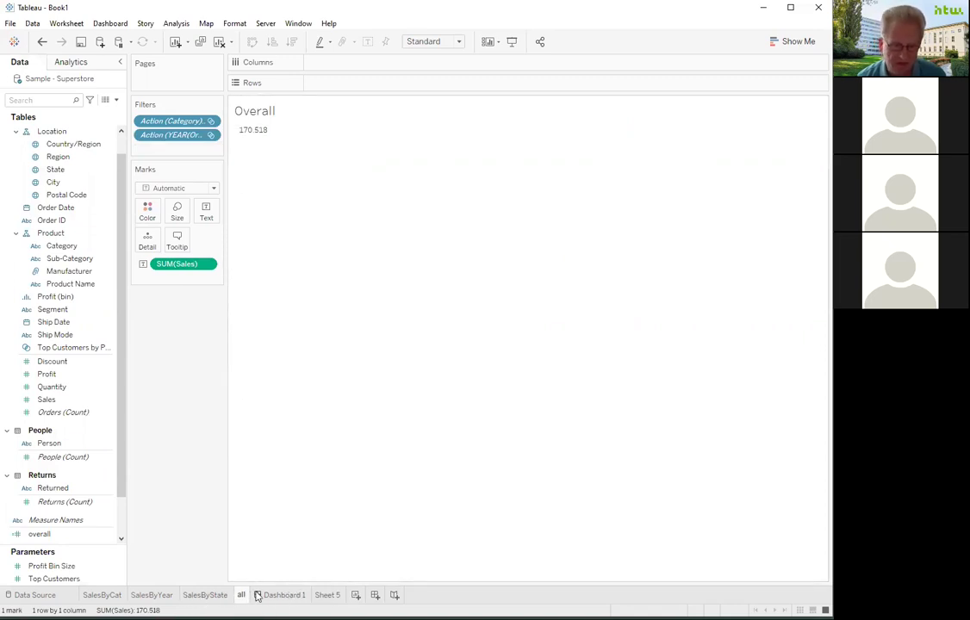
pyautogui.click(327, 595)
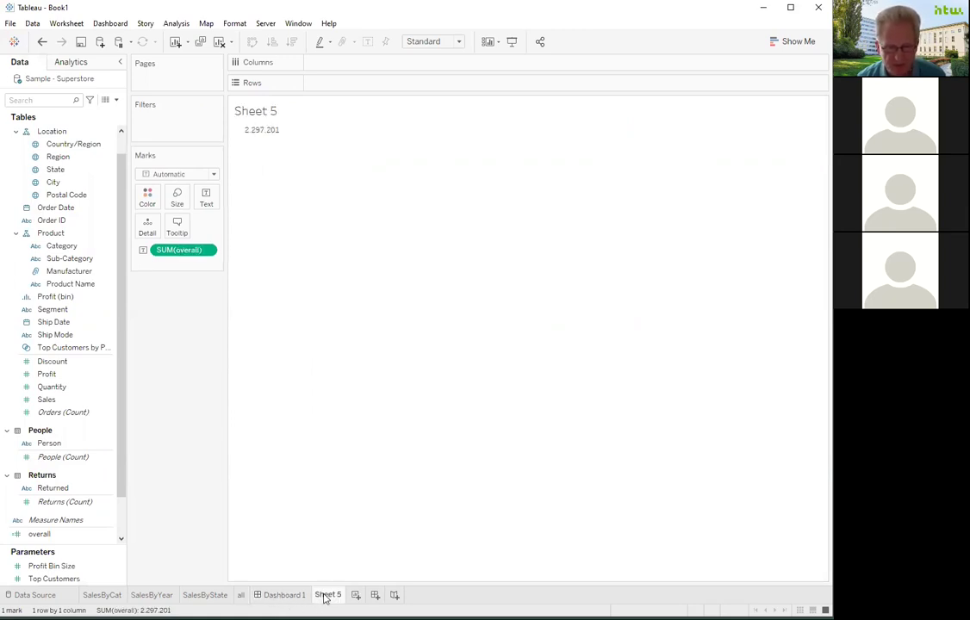
# Rename the new worksheet Sheet 5 as all1
pyautogui.rightClick(324, 599)
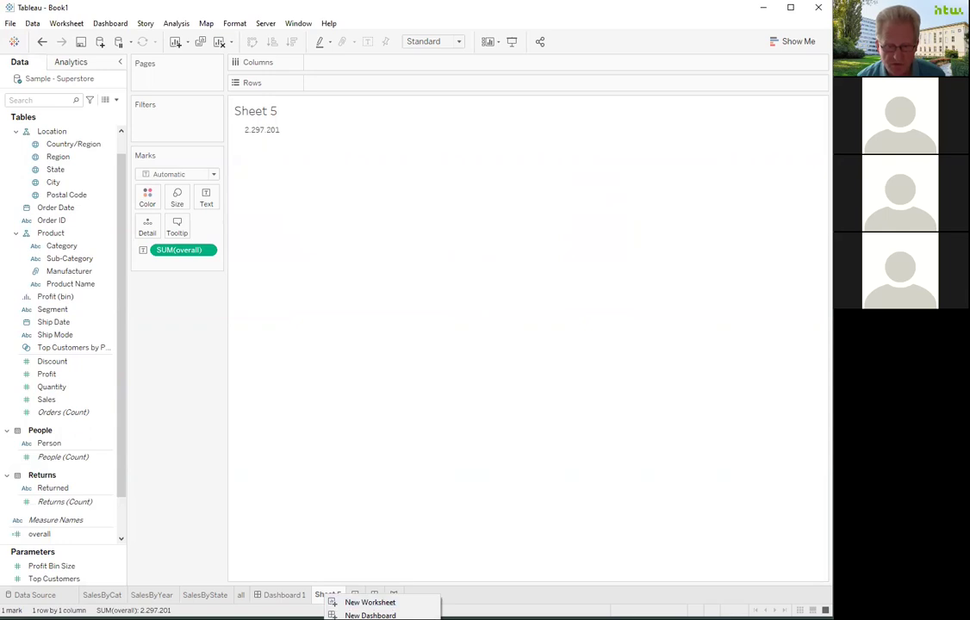
pyautogui.click(327, 594)
pyautogui.doubleClick(327, 594)
pyautogui.write('all1')
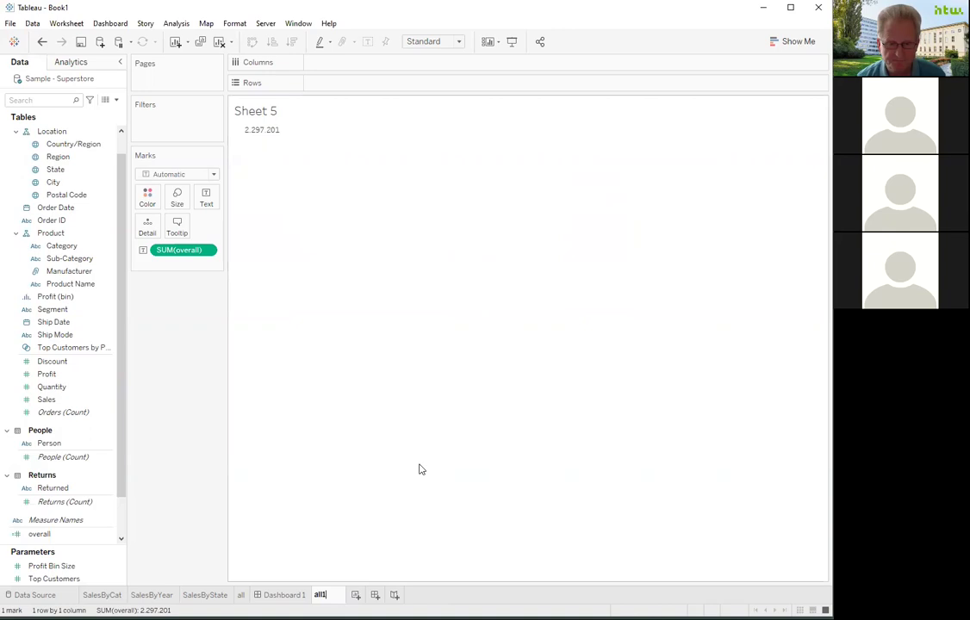
pyautogui.press('Return')
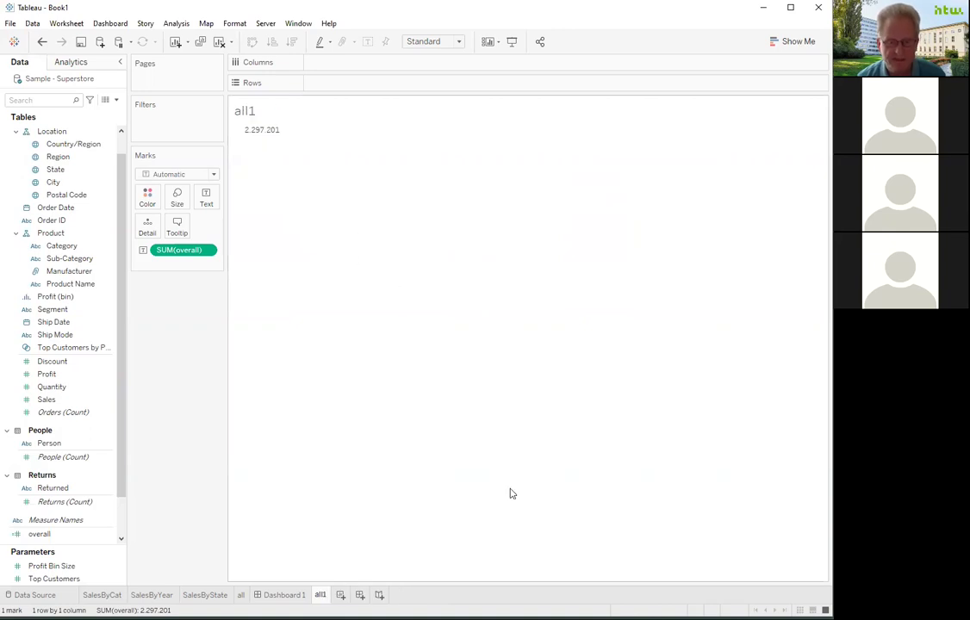
# Replace the Overall sheet on Dashboard 1 with the all1 sheet beside SalesByYear, and narrow its container
pyautogui.click(284, 595)
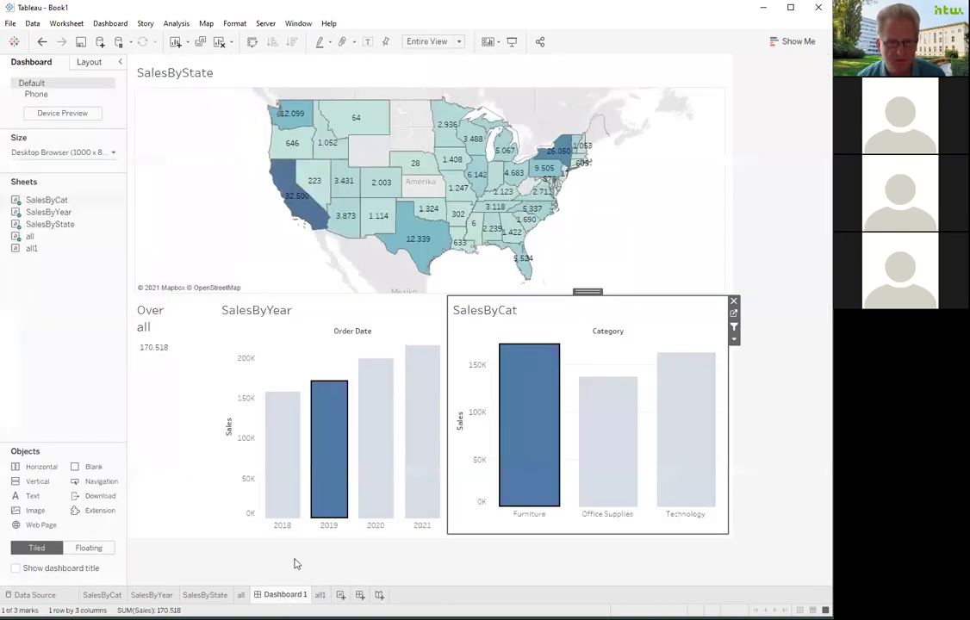
pyautogui.click(170, 386)
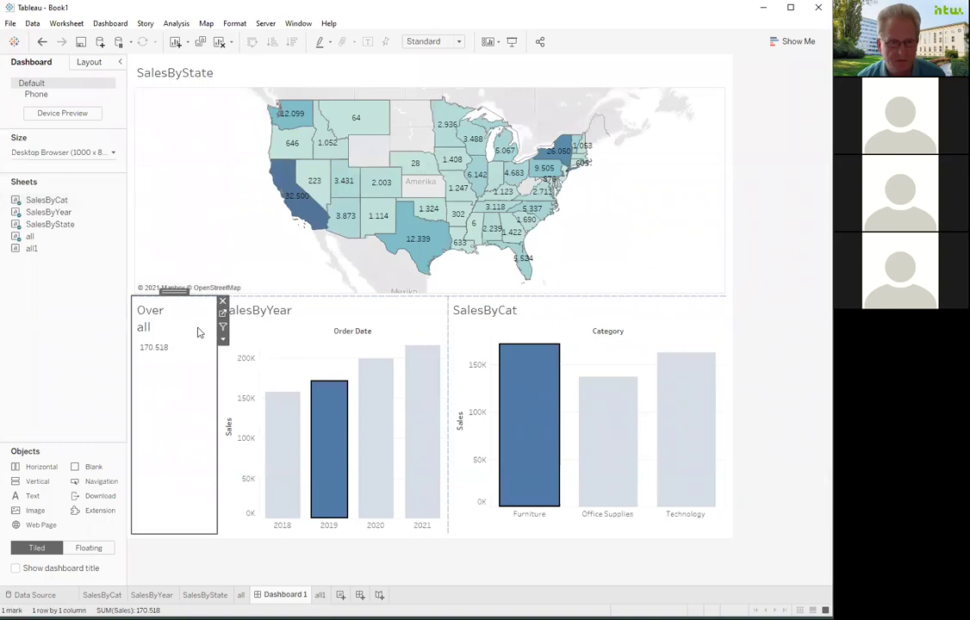
pyautogui.click(222, 302)
pyautogui.moveTo(31, 248)
pyautogui.mouseDown()
pyautogui.moveTo(130, 351)
pyautogui.moveTo(147, 383)
pyautogui.moveTo(148, 435)
pyautogui.moveTo(192, 427)
pyautogui.moveTo(186, 469)
pyautogui.moveTo(174, 453)
pyautogui.mouseUp()
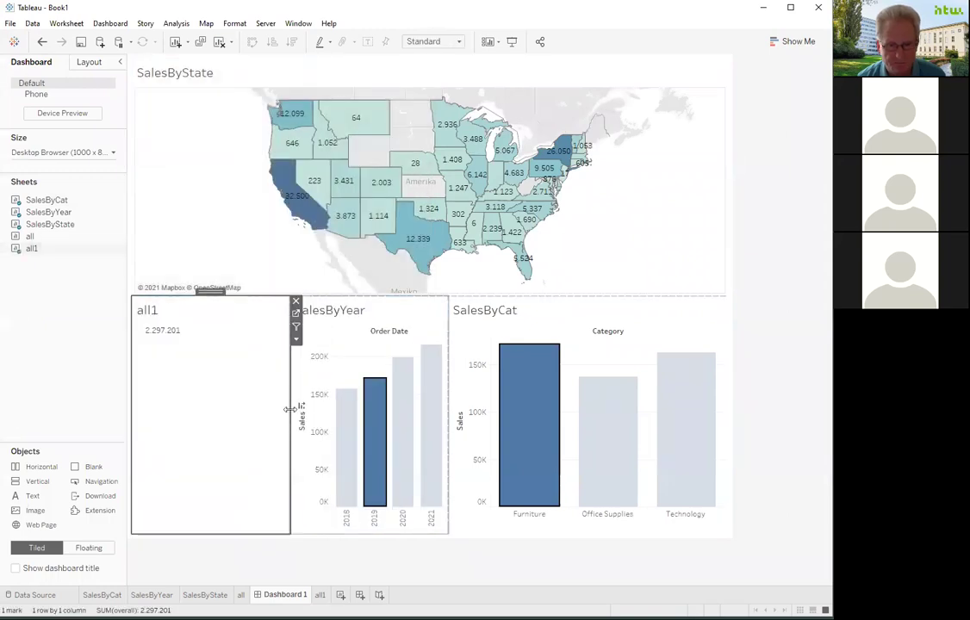
pyautogui.moveTo(290, 409); pyautogui.dragTo(256, 408)
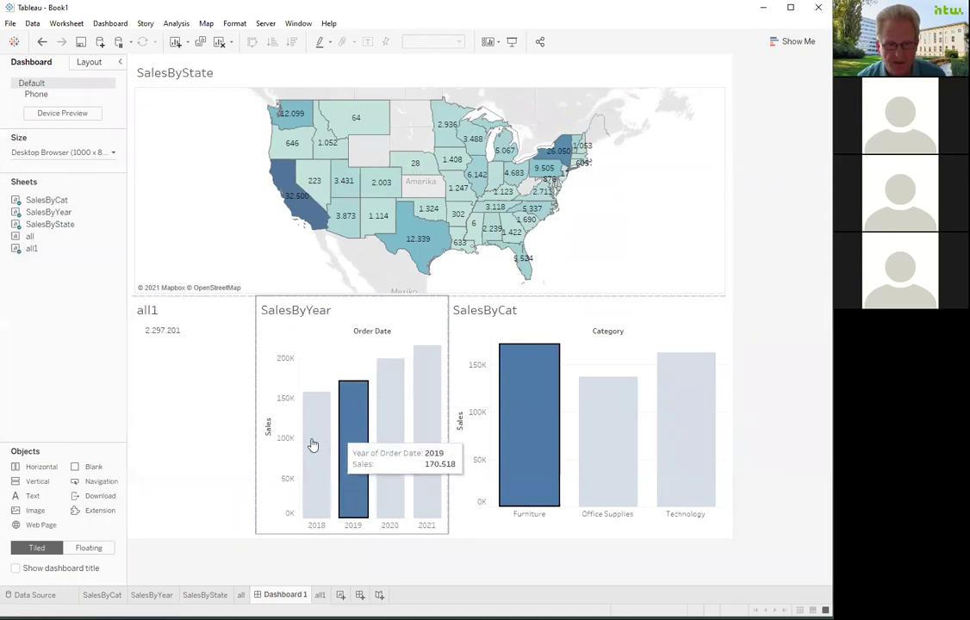
# Switch the dashboard's year filter to 2018 using the SalesByYear chart
pyautogui.click(315, 444)
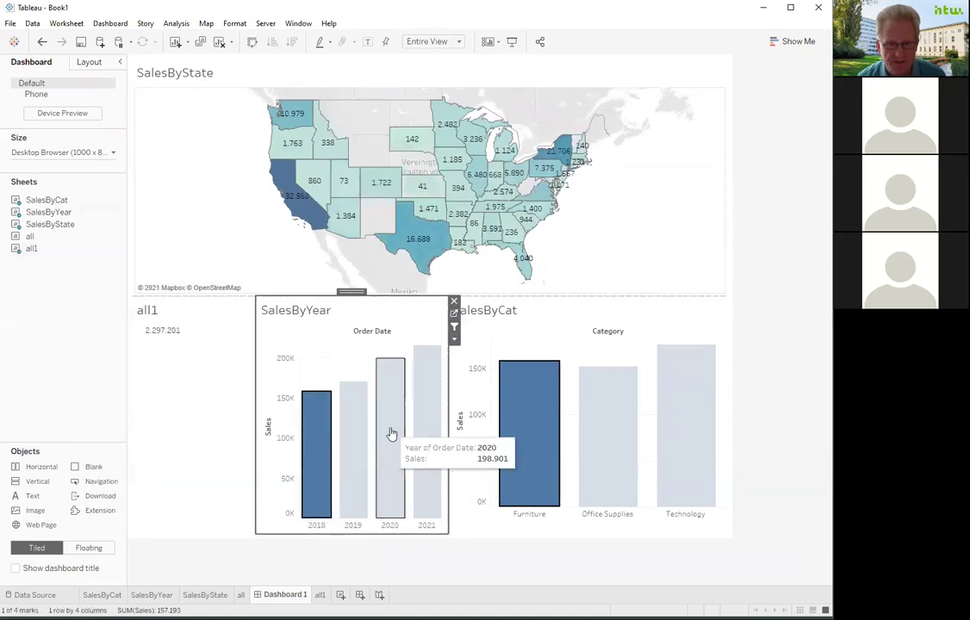